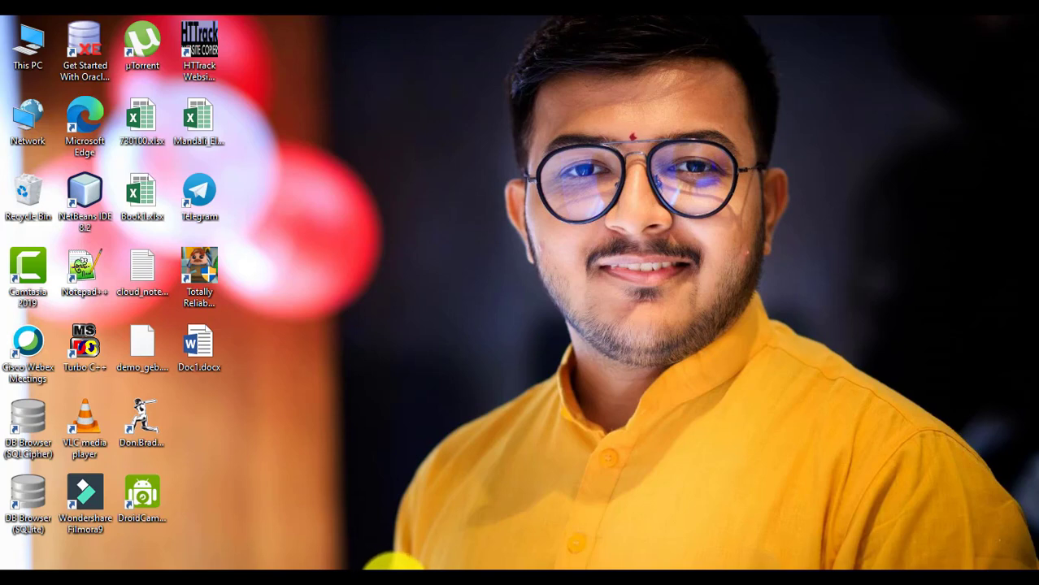
Launch Google Chrome from the taskbar so it opens on a new tab.
click(394, 583)
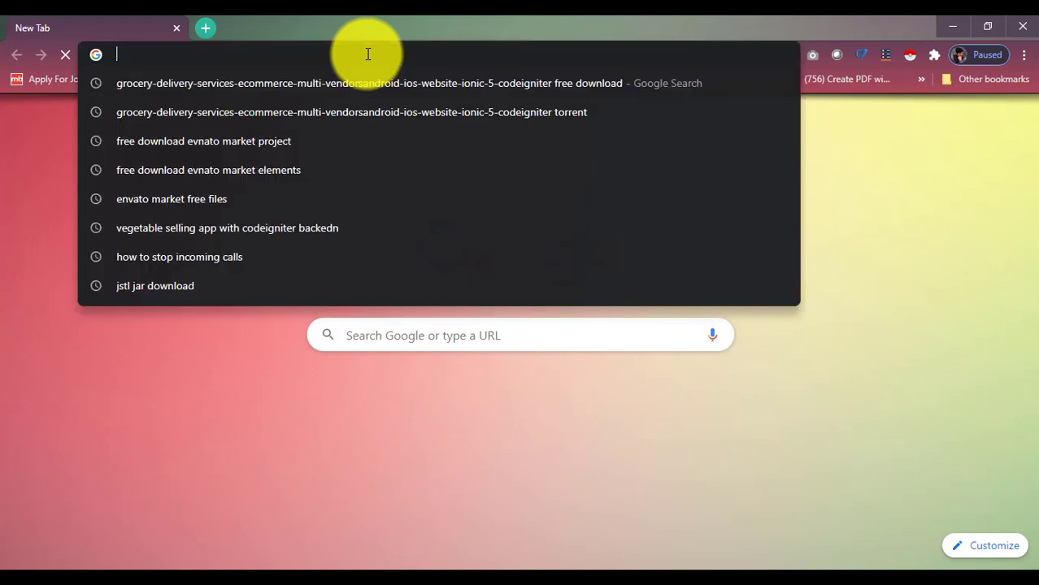
click(368, 53)
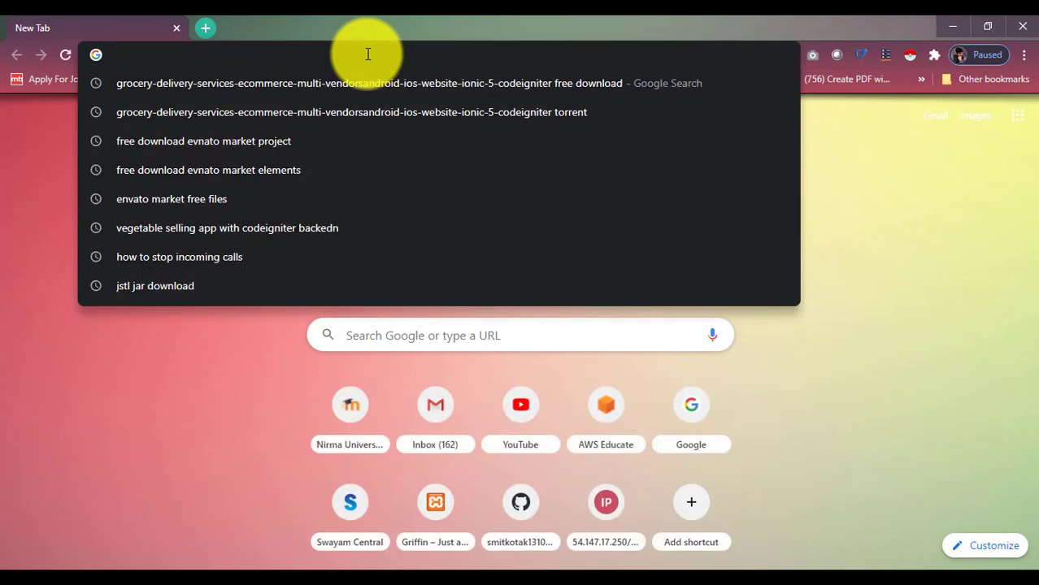
text(www.)
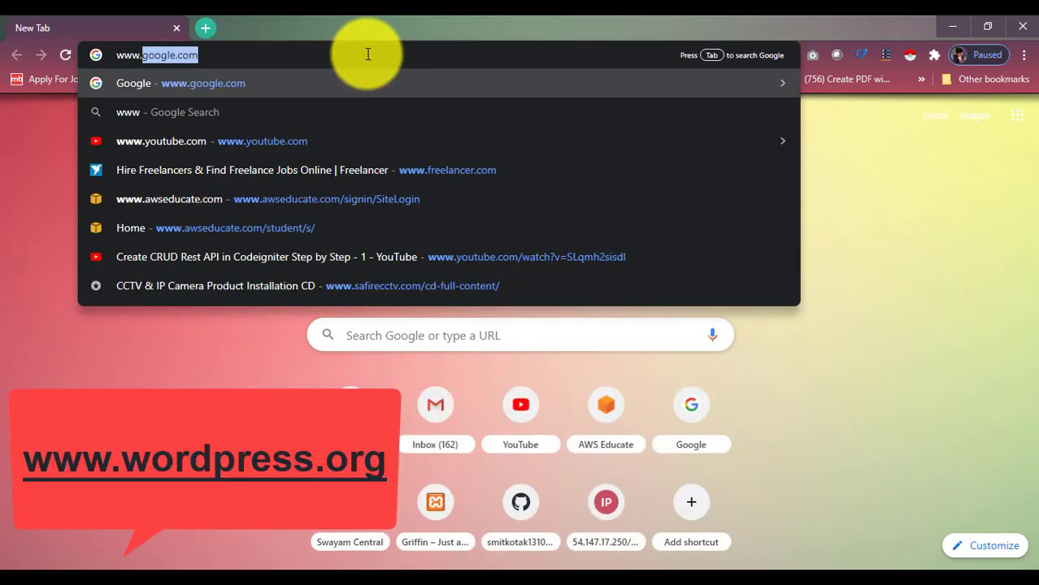
text(wordpress.)
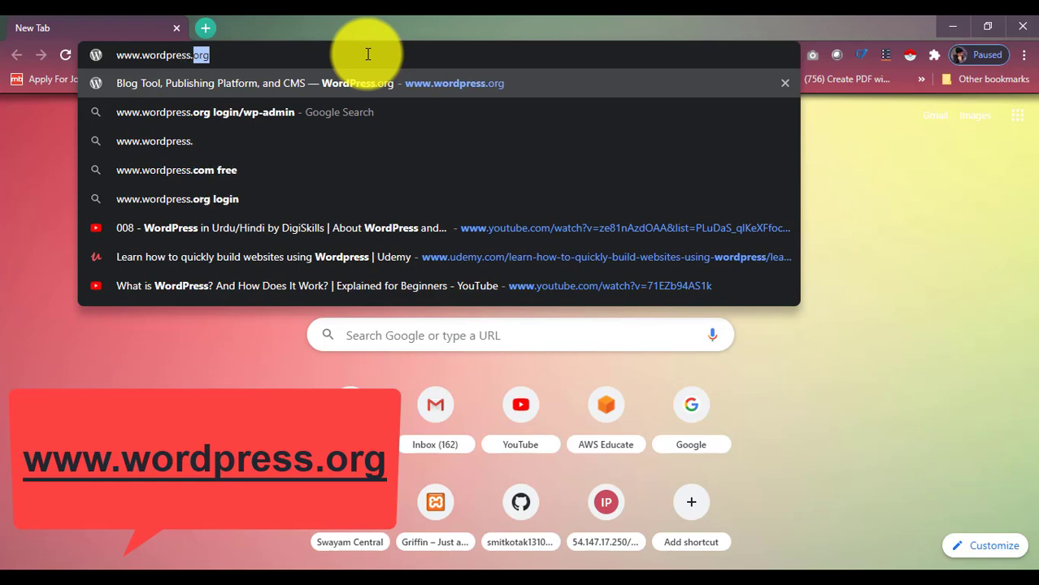
key(BackSpace)
text(or)
key(Return)
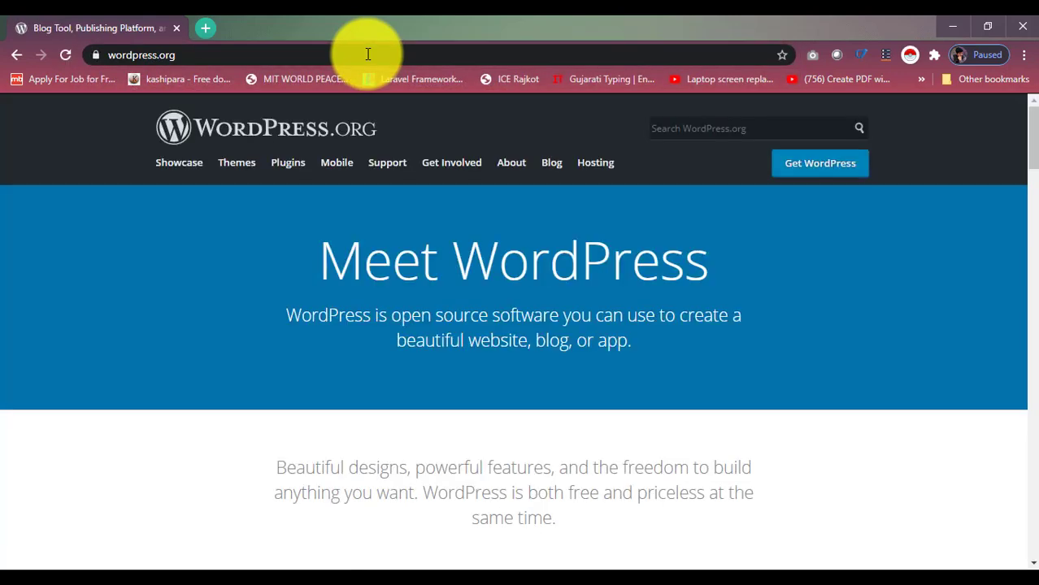
Reach the Download WordPress 5.5.1 page, then minimize Chrome to the desktop.
click(264, 54)
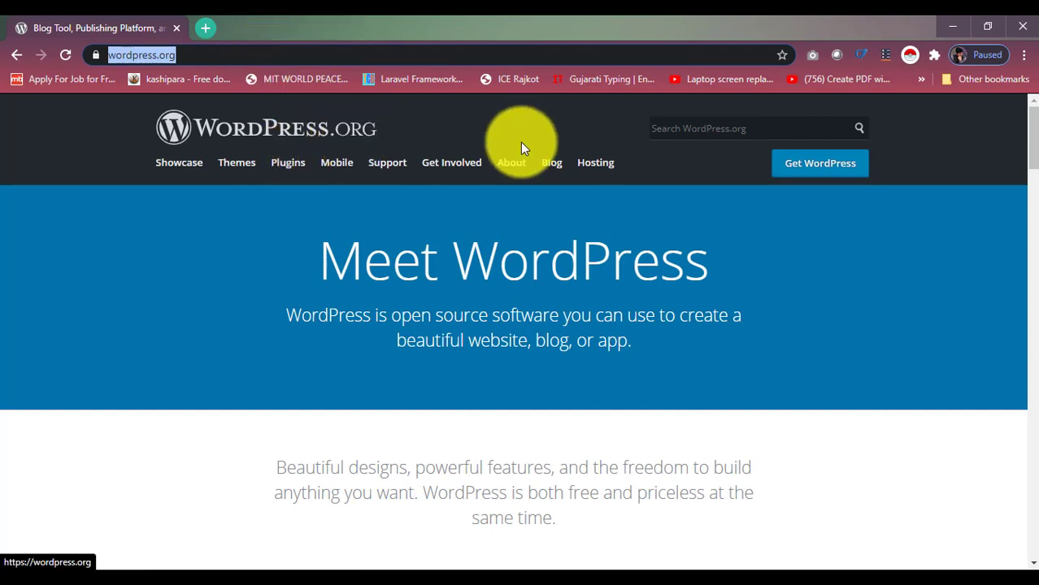
click(821, 165)
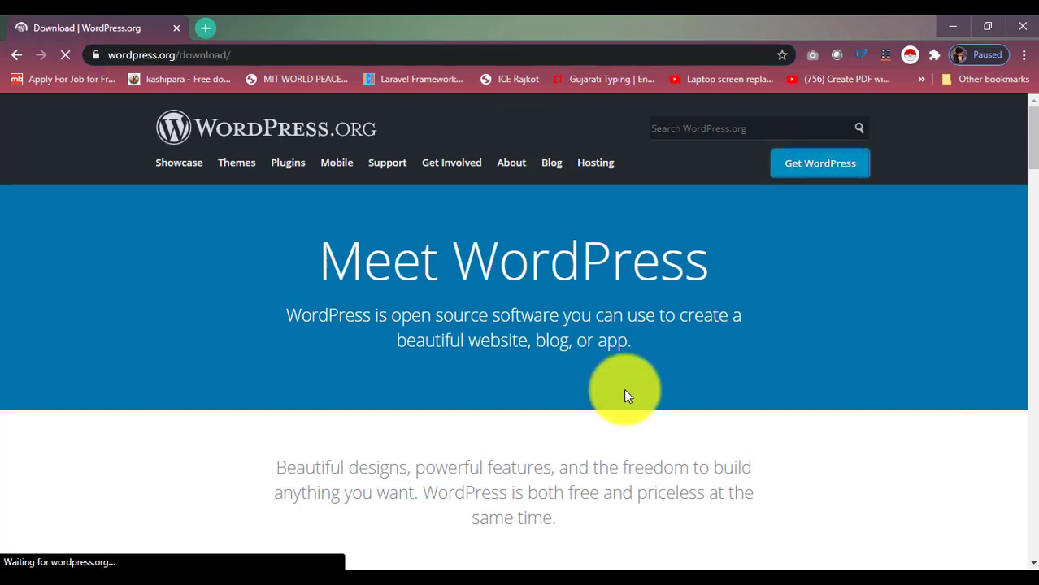
scroll(537, 488, down, 3)
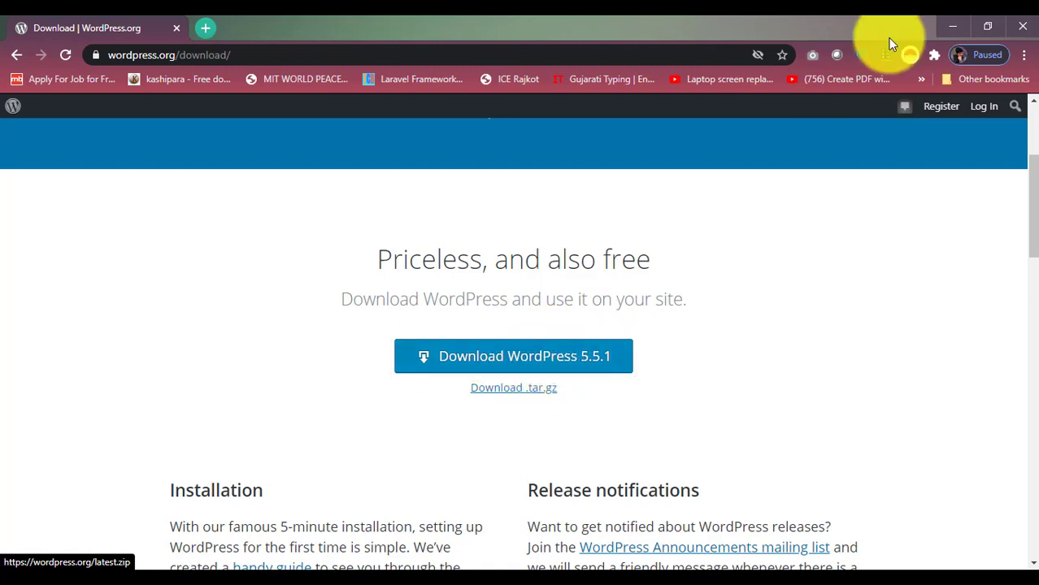
click(954, 26)
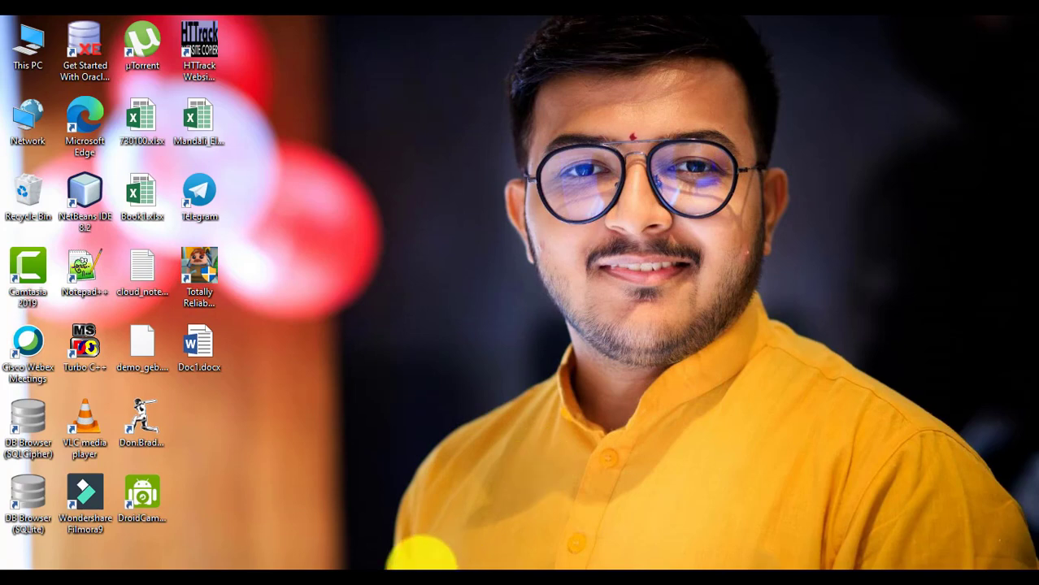
Extract wordpress-5.5.1.zip on New Volume (D:) into a wordpress folder with Extract Here.
mouse_move(402, 567)
click(429, 578)
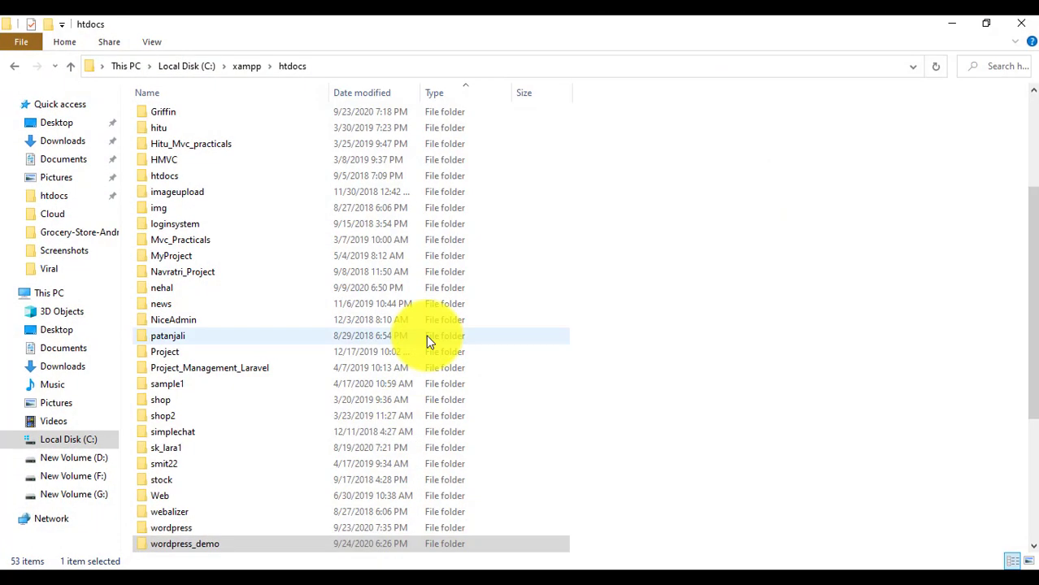
click(98, 459)
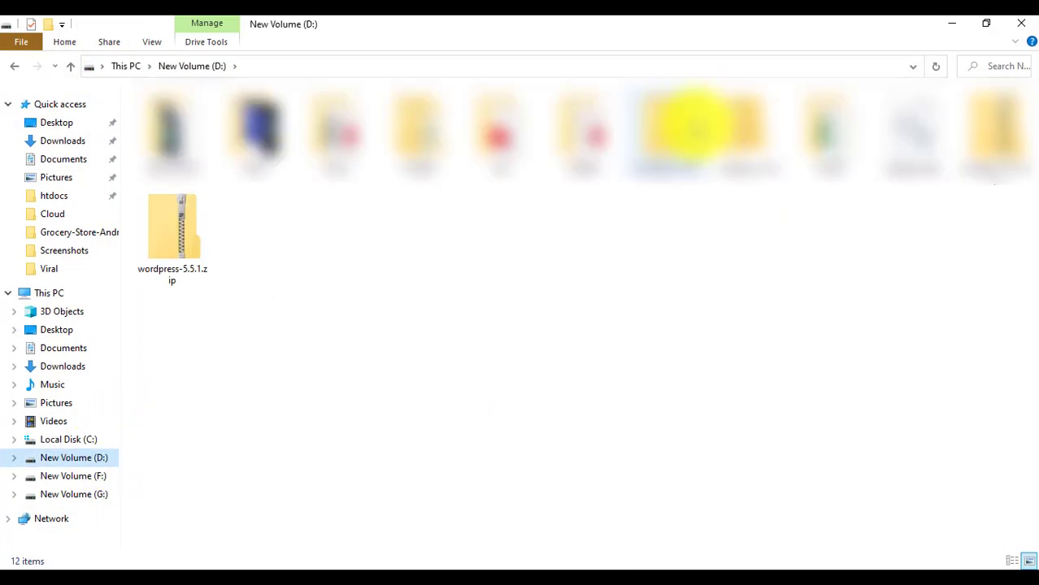
click(178, 255)
right_click(178, 256)
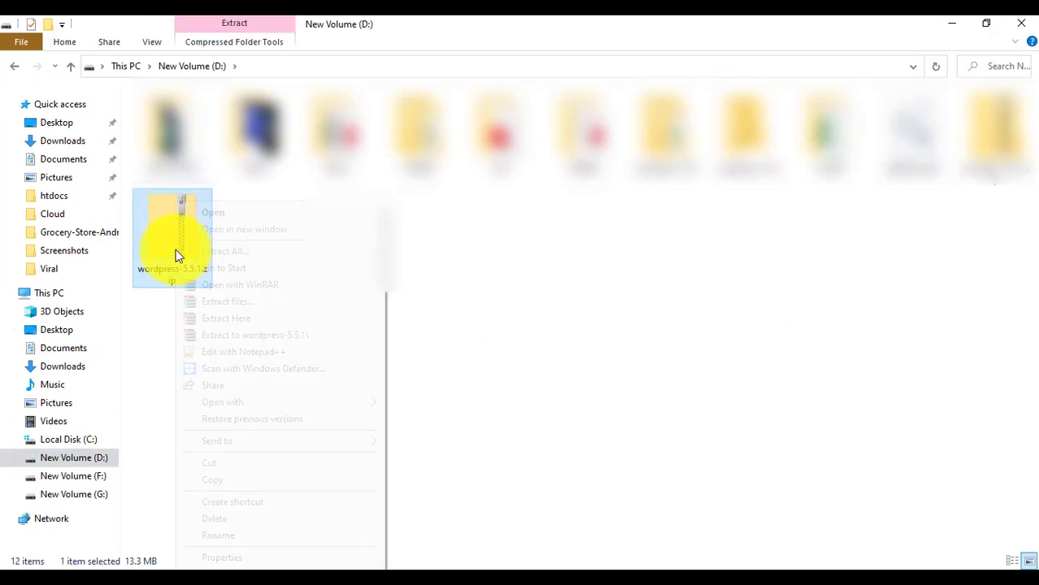
click(300, 318)
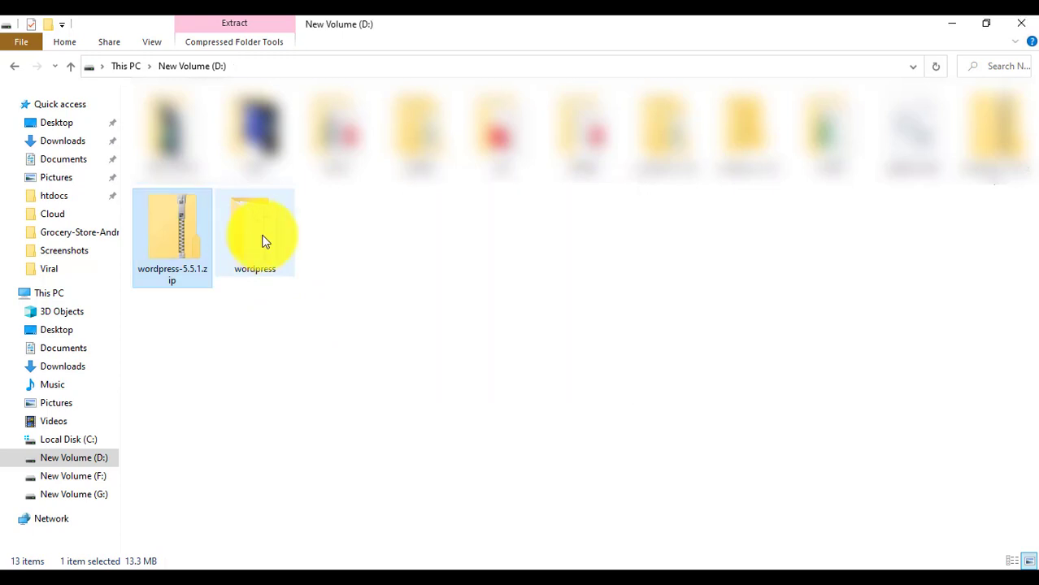
click(262, 241)
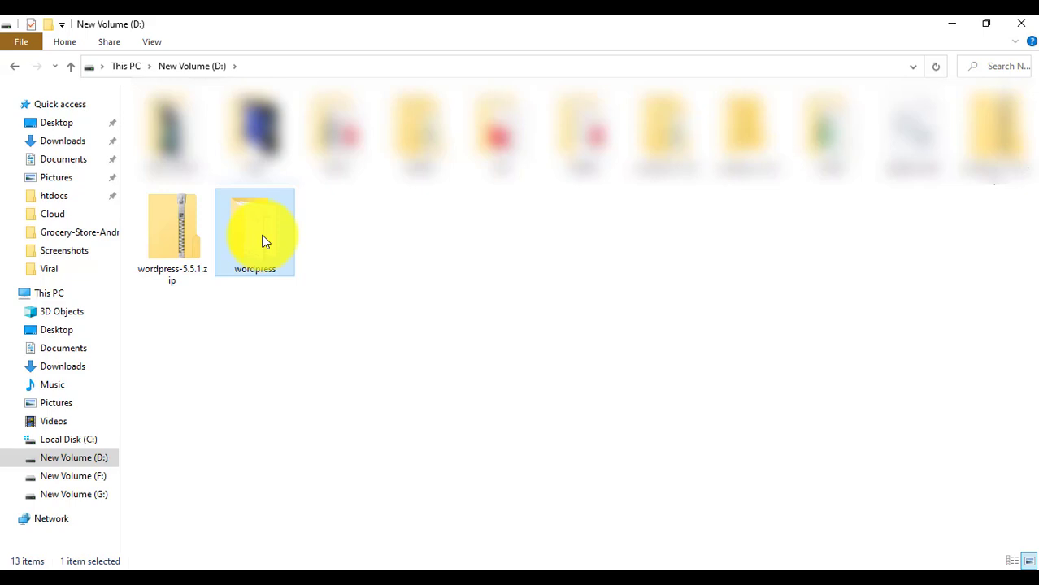
Rename the extracted wordpress folder to wordpress1.
key(F2)
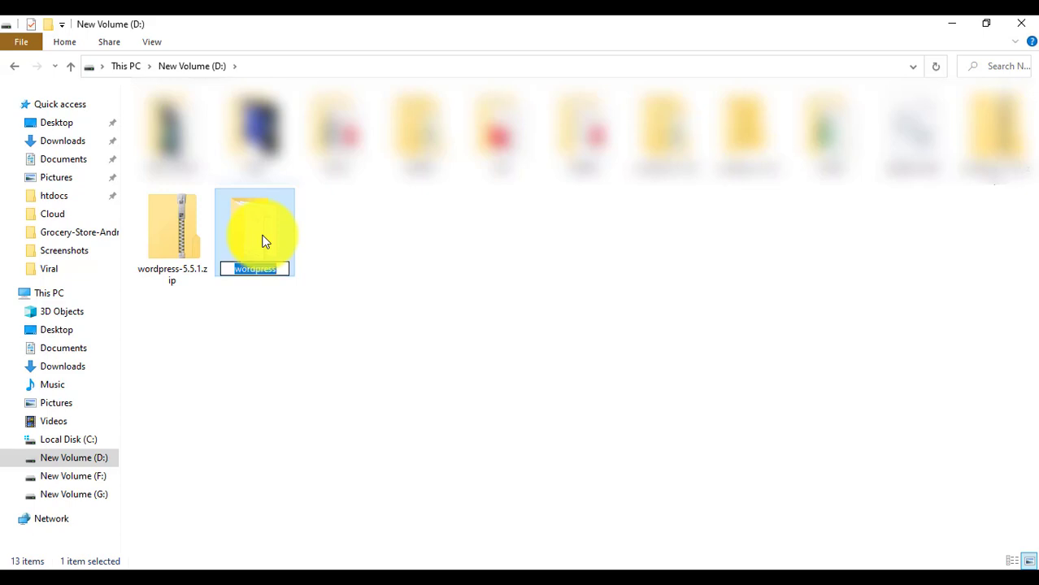
key(End)
text(_demo)
key(BackSpace)
key(BackSpace)
key(BackSpace)
key(BackSpace)
key(BackSpace)
key(BackSpace)
text(1)
key(Return)
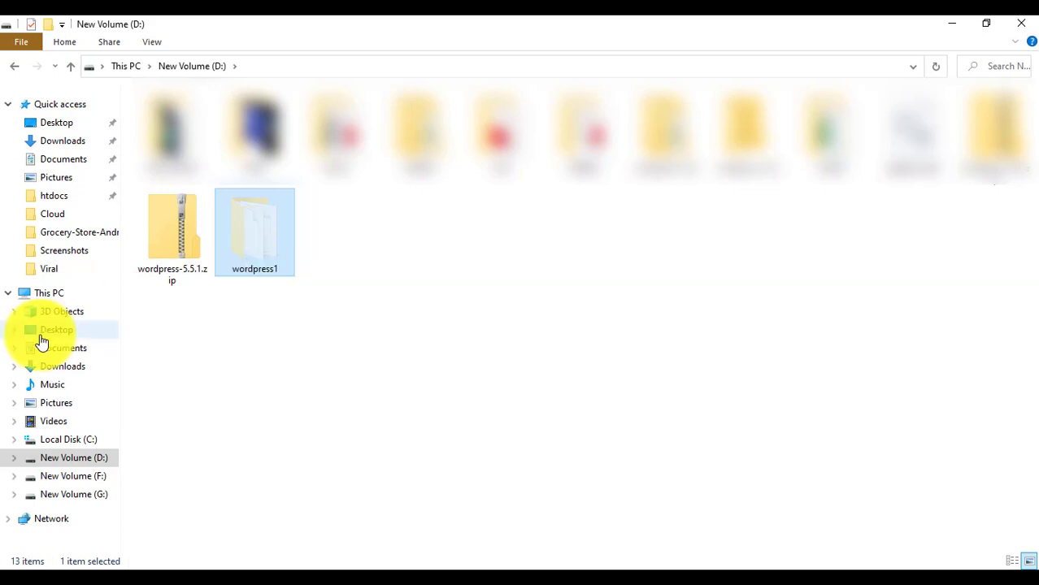
Paste the wordpress1 folder into C:\xampp\htdocs and switch back to Chrome.
click(51, 294)
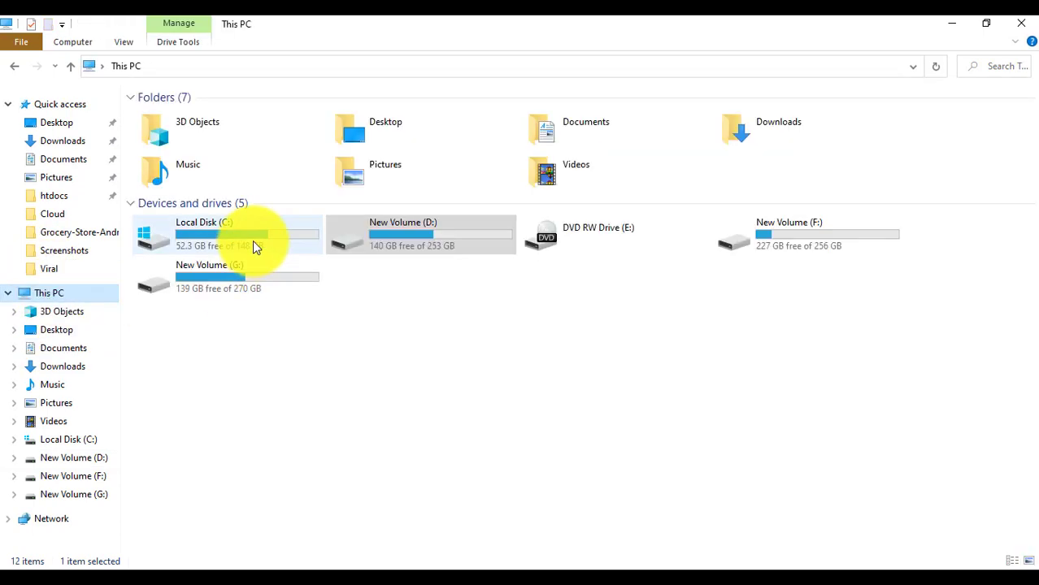
double_click(248, 239)
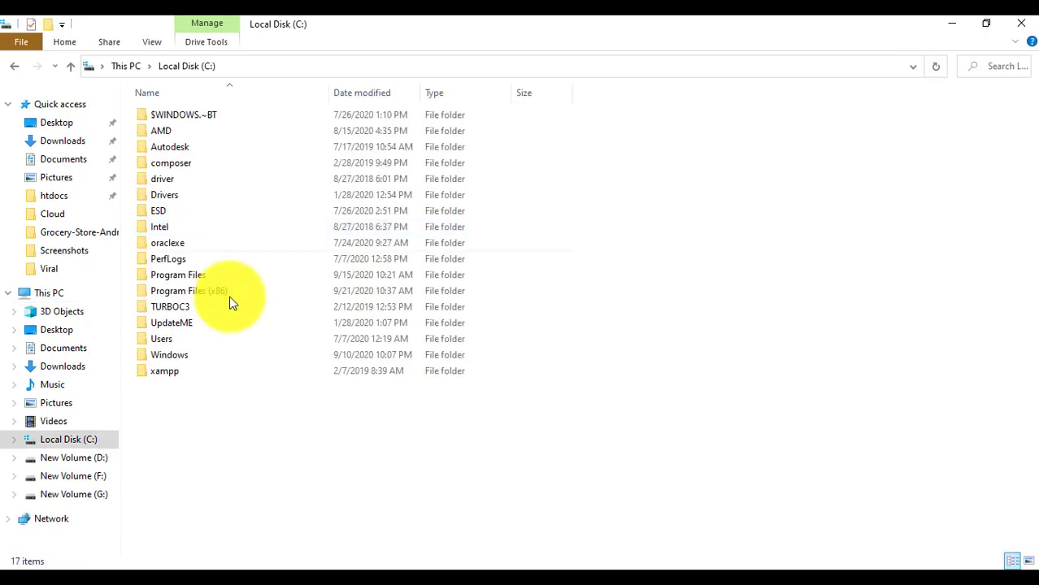
double_click(221, 367)
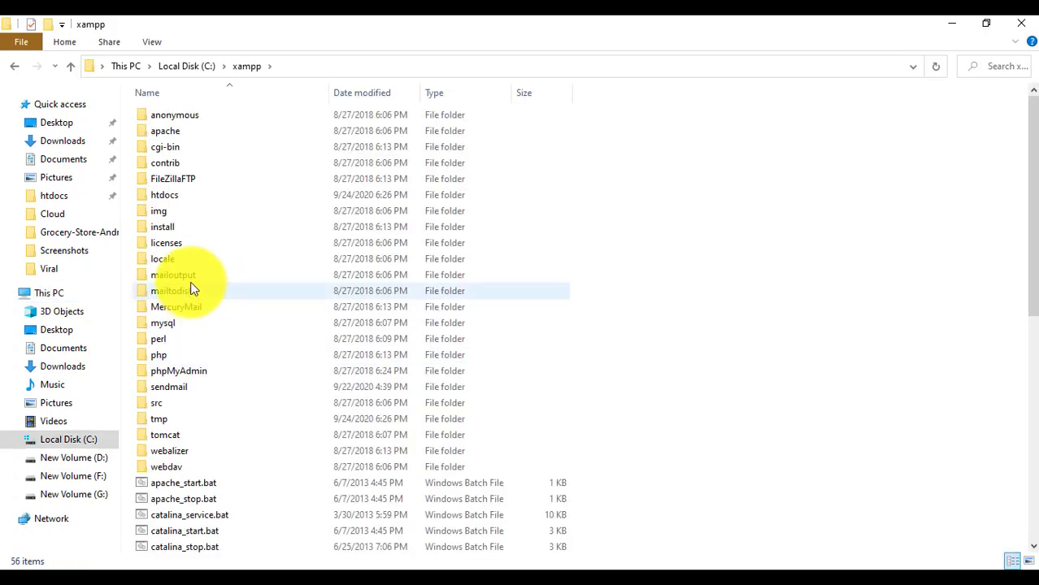
double_click(174, 199)
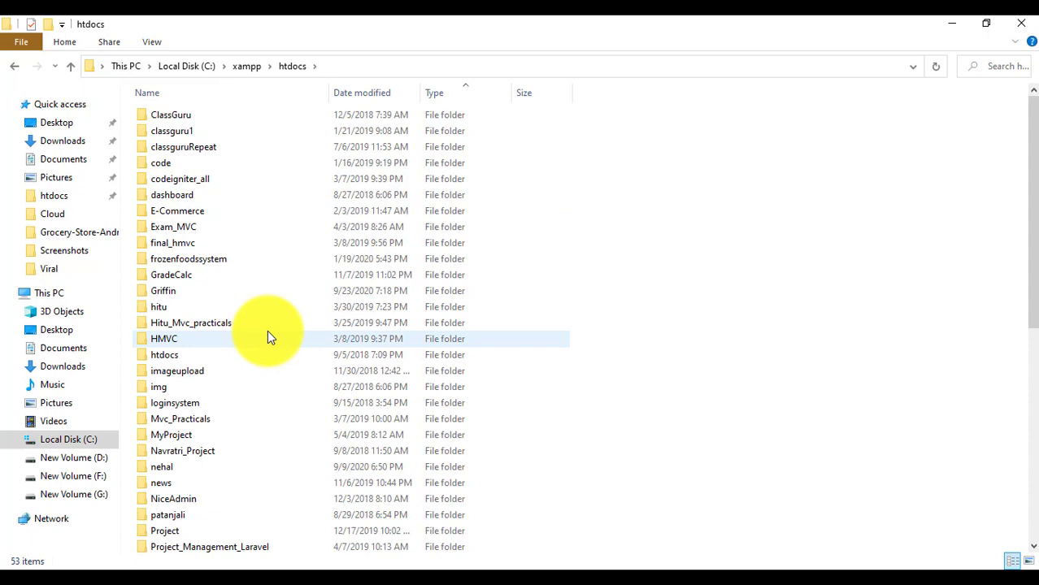
key(ctrl+v)
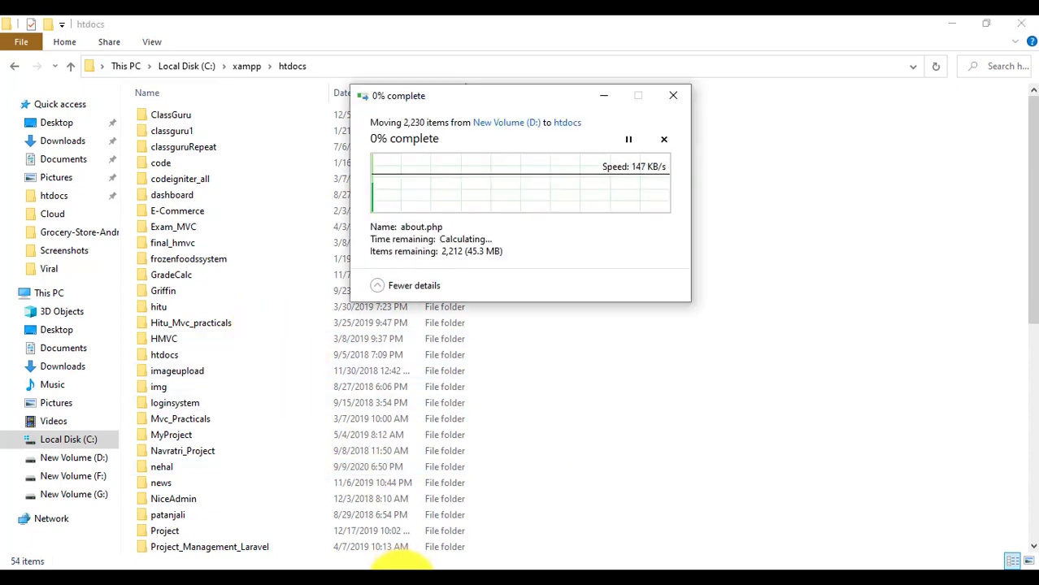
click(392, 582)
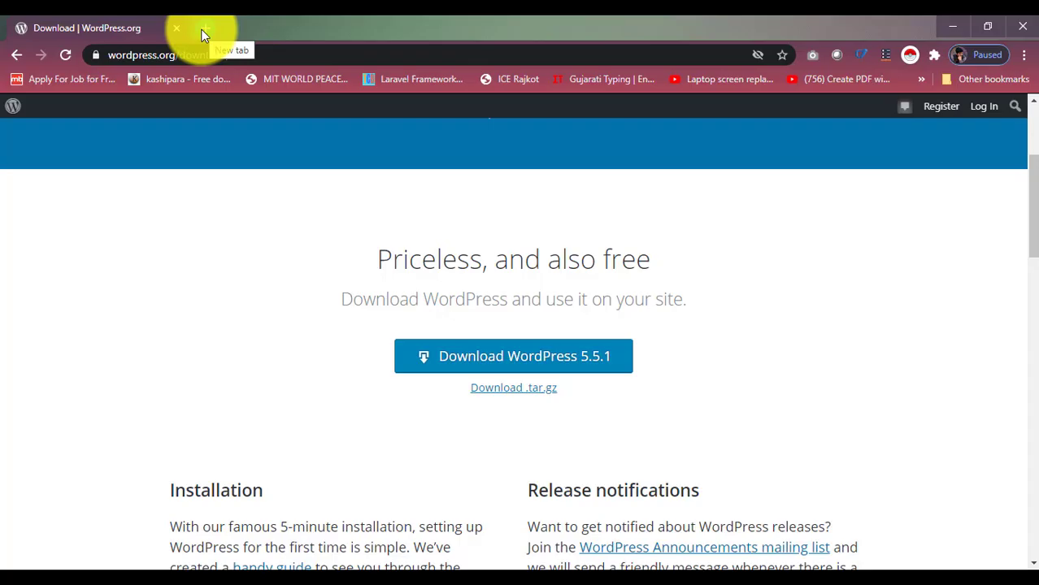
Check Apache and MySQL are running in XAMPP Control Panel, minimize it, and start a new Chrome tab.
key(super)
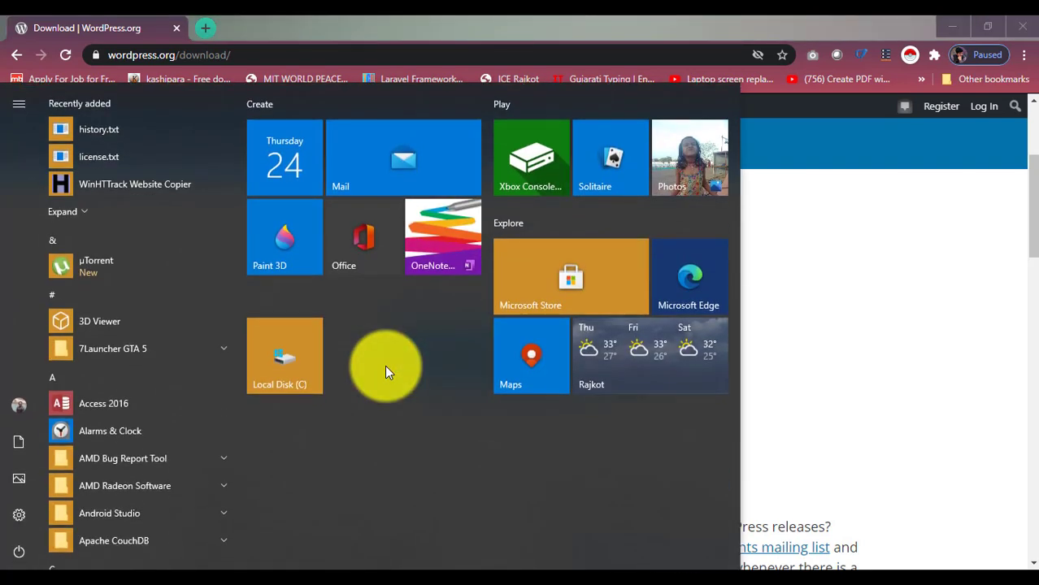
key(super)
click(496, 574)
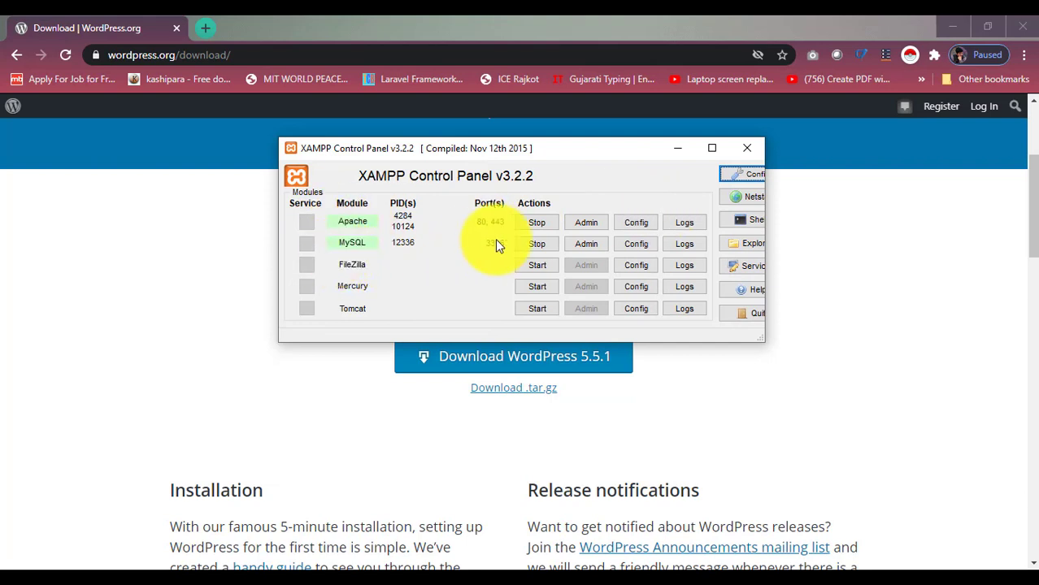
click(677, 150)
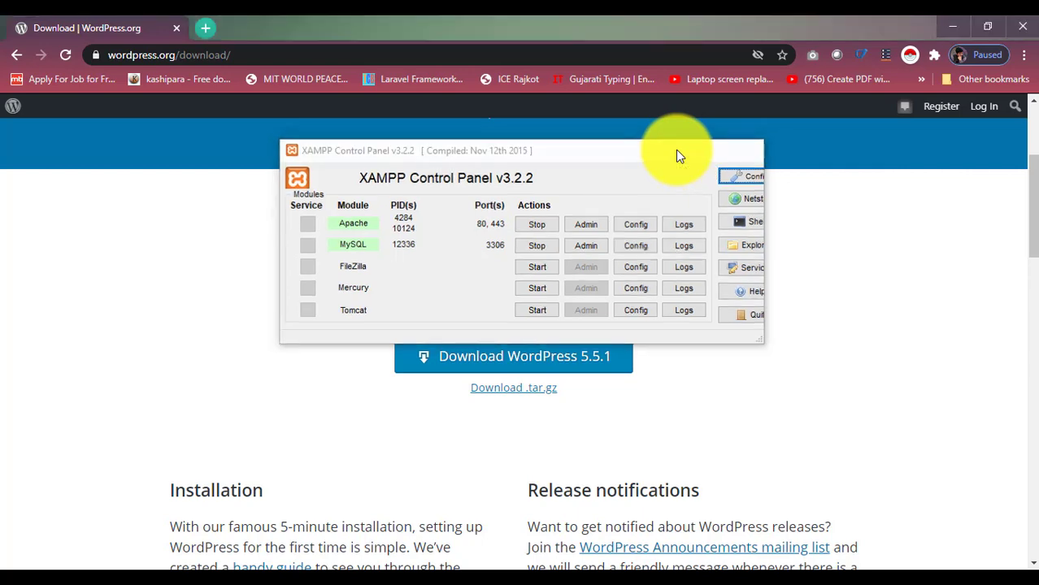
click(205, 29)
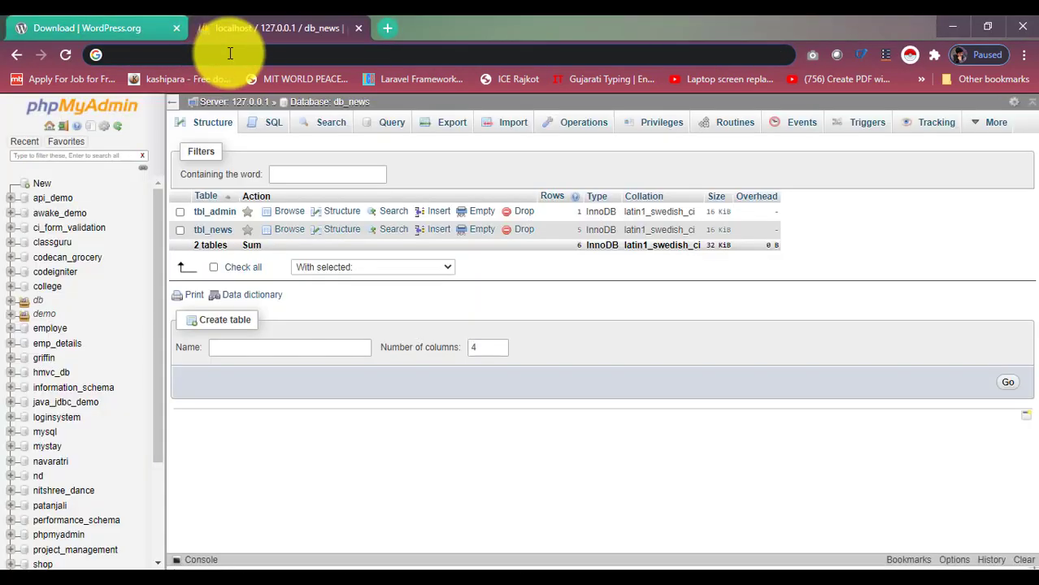
Load localhost/phpmyadmin in the new tab.
click(230, 54)
text(loc)
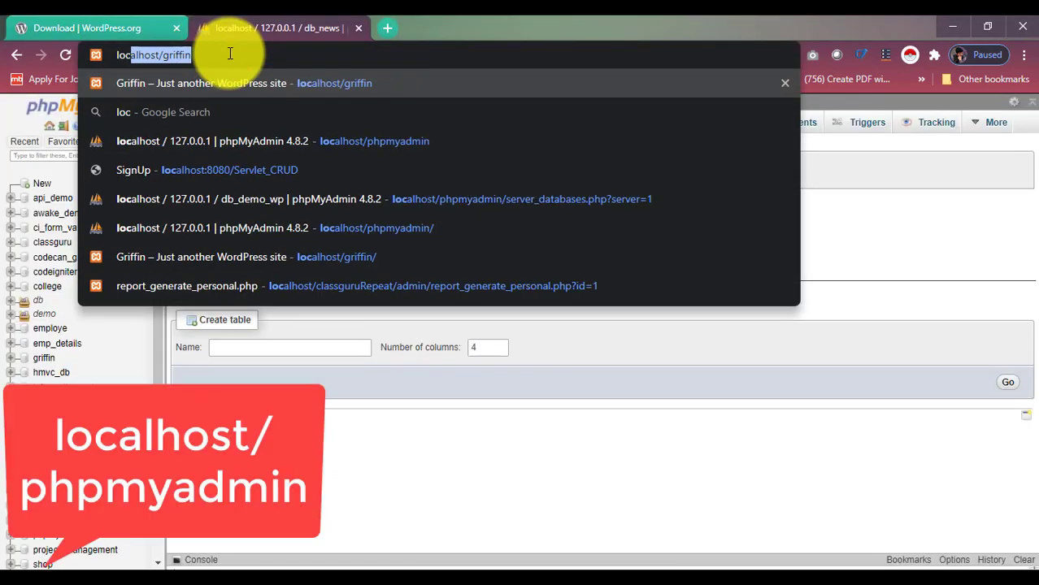
text(alhost/)
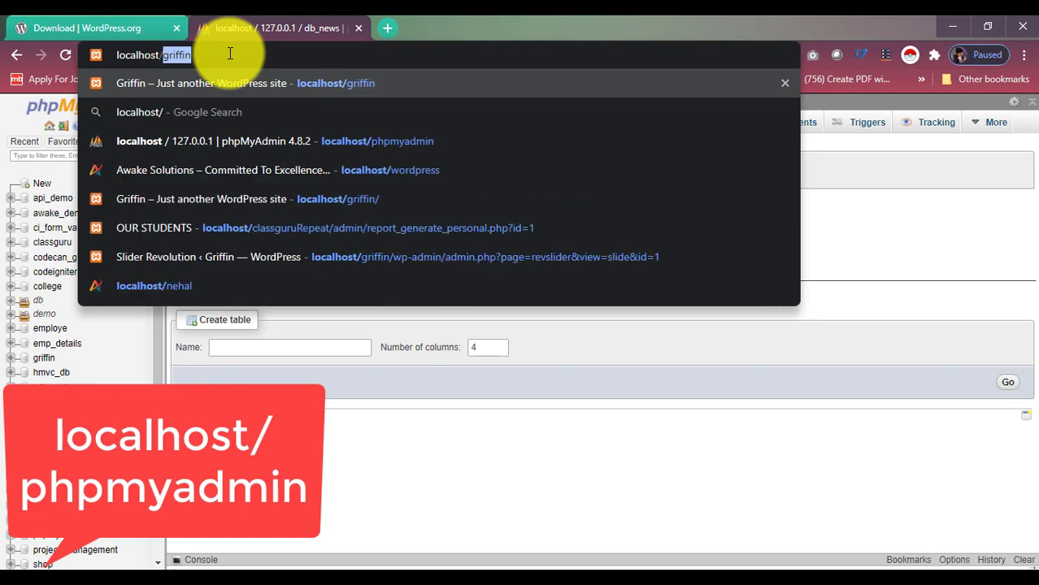
text(phpmyadmin)
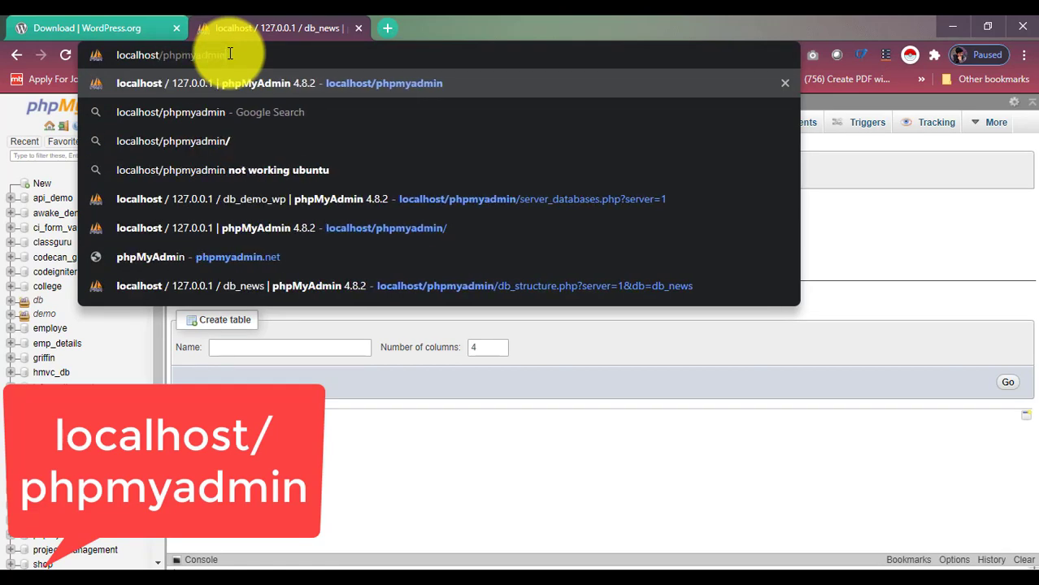
key(Return)
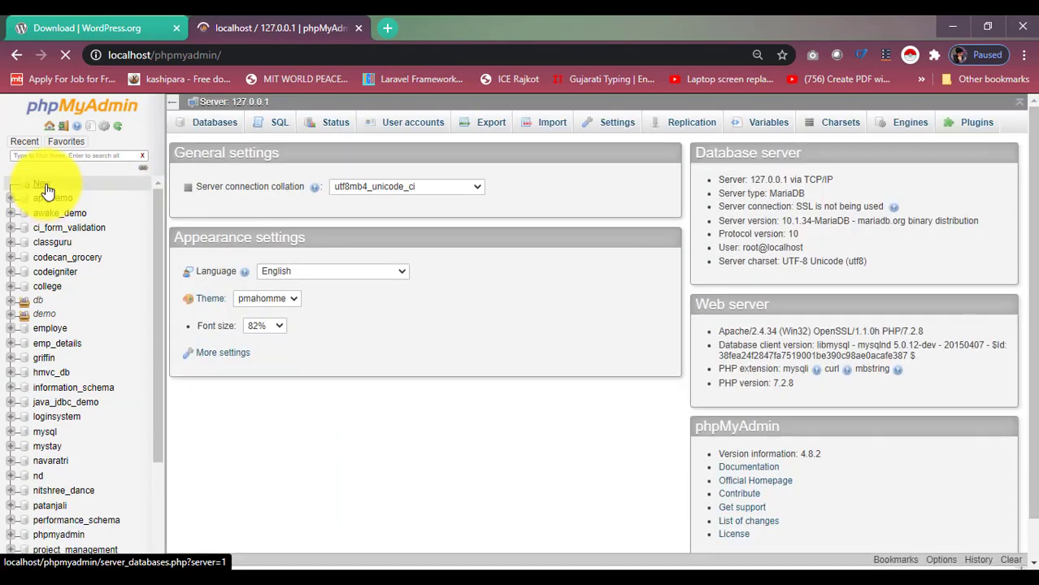
Create a new empty database named gif_demo.
click(35, 190)
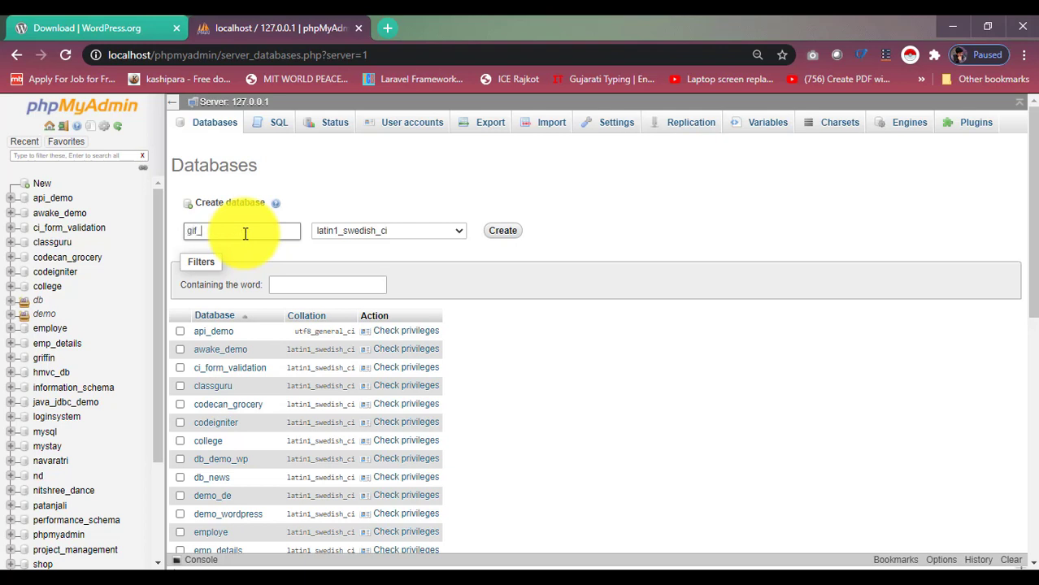
click(504, 232)
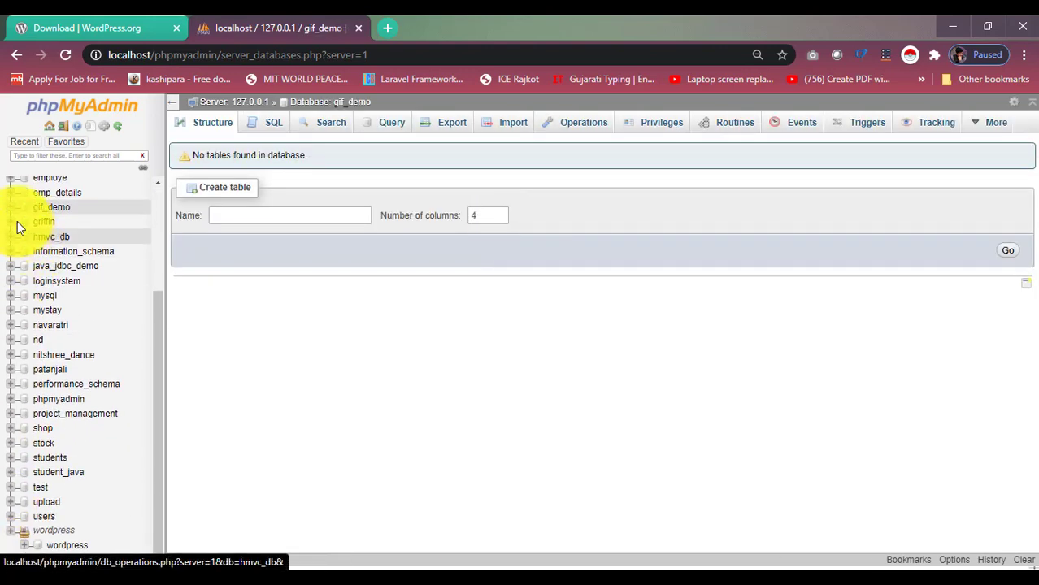
click(54, 531)
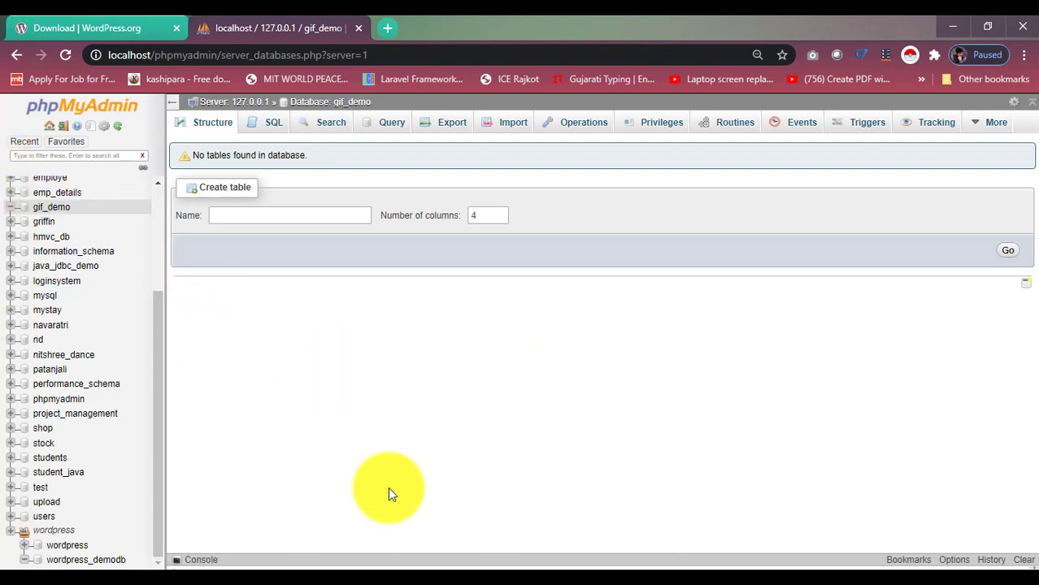
In a new Chrome tab, load localhost/wordpress1 to reach WordPress setup.
click(431, 583)
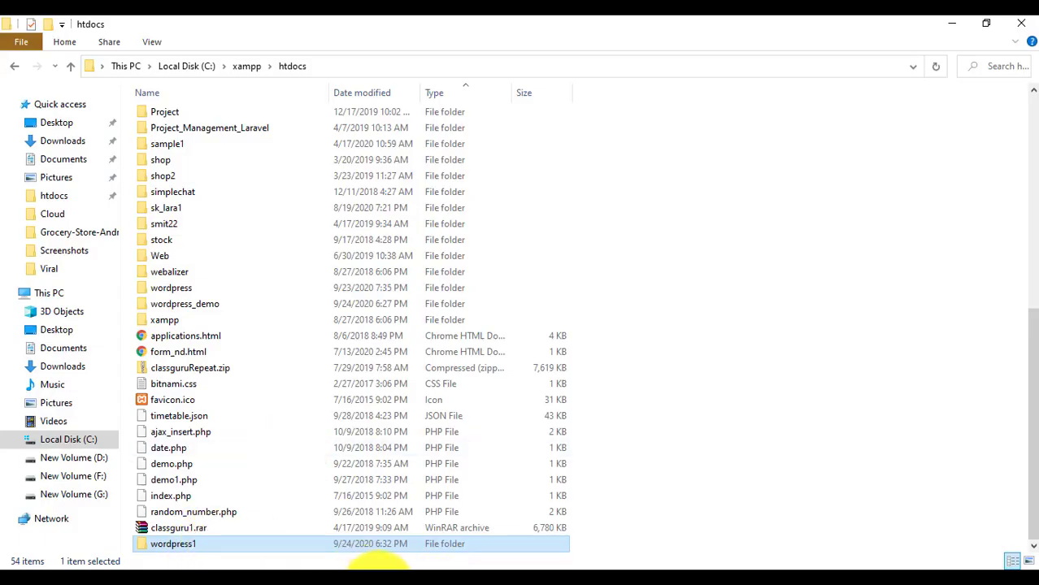
click(382, 578)
click(386, 29)
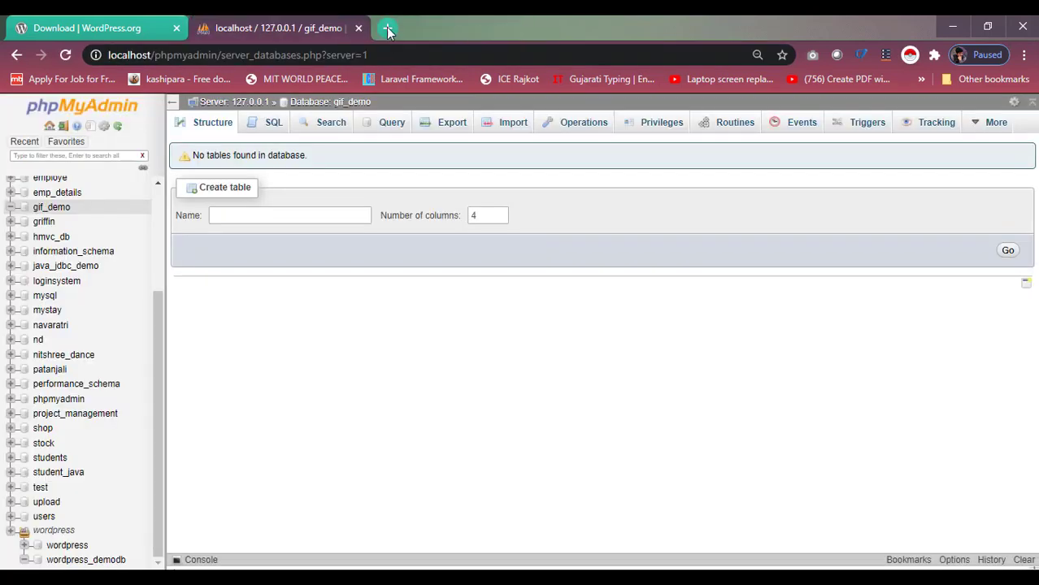
click(387, 31)
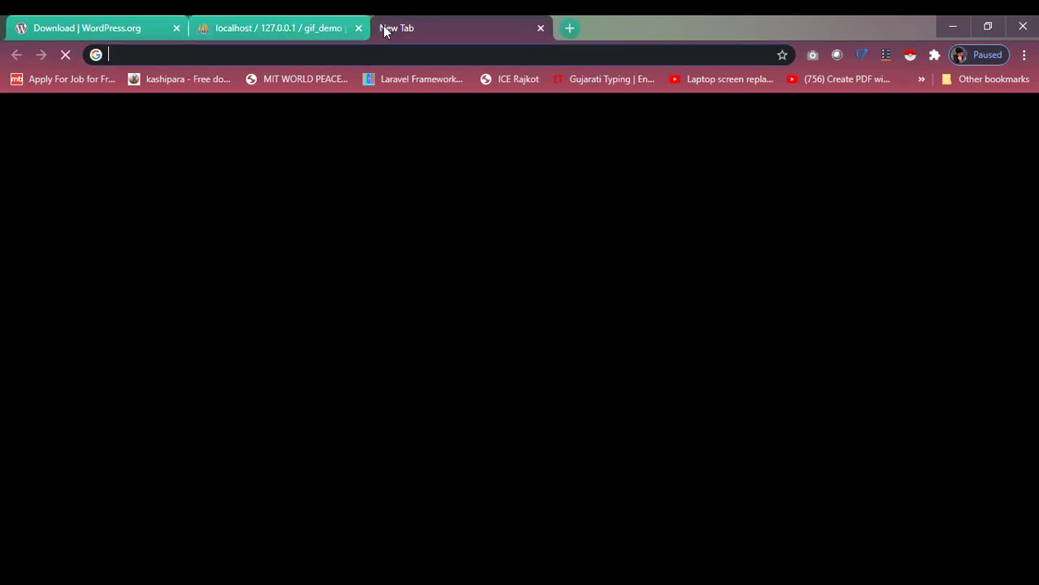
text(locag)
key(BackSpace)
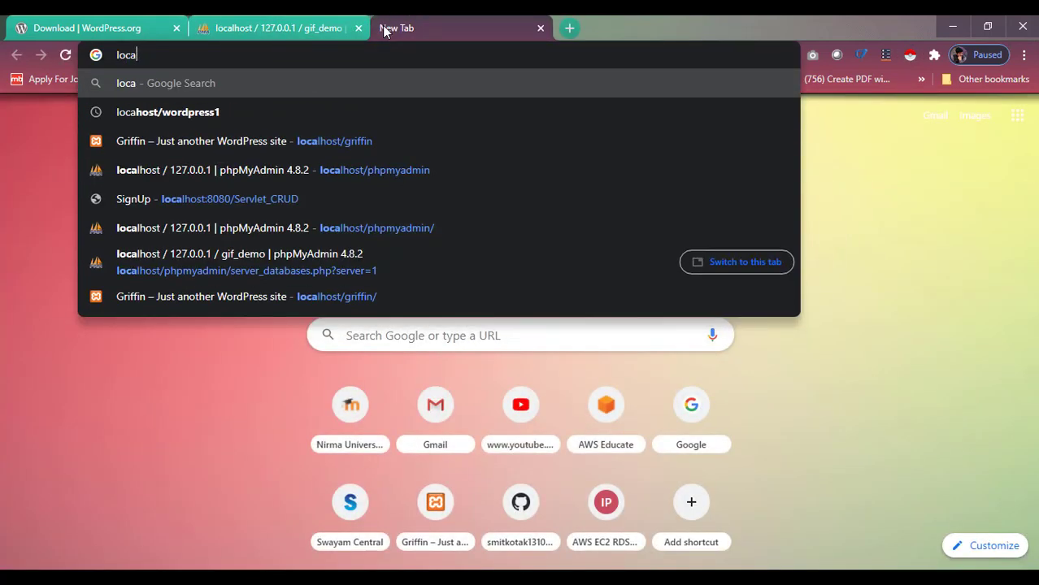
text(lg)
key(BackSpace)
text(host/)
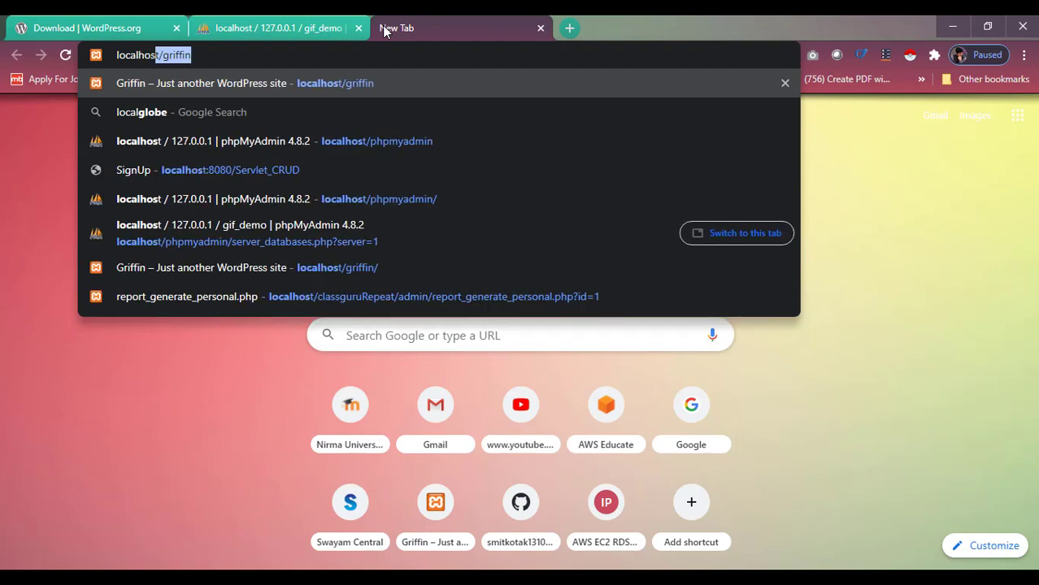
text(wordpr)
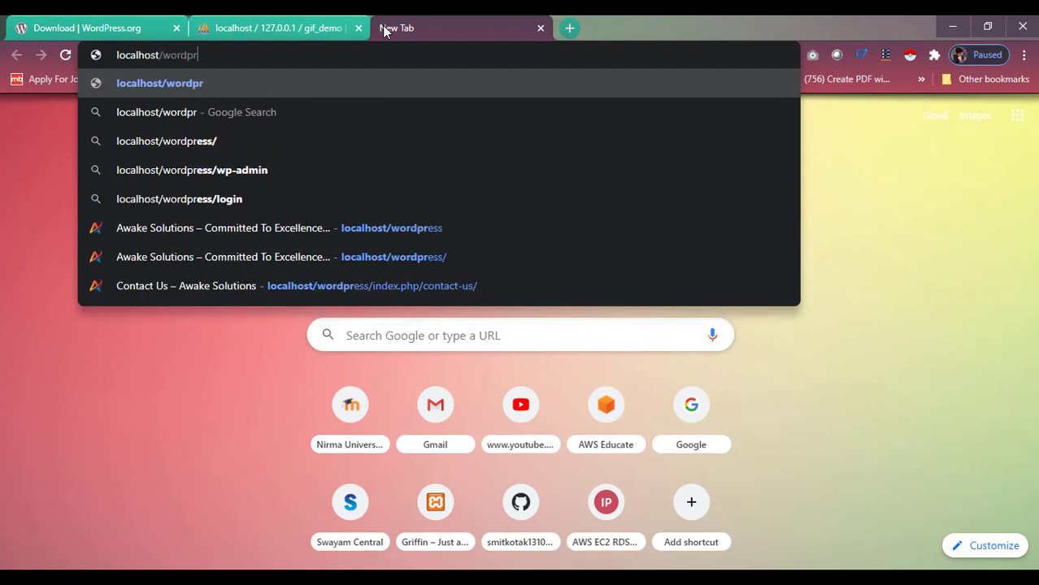
text(ess1)
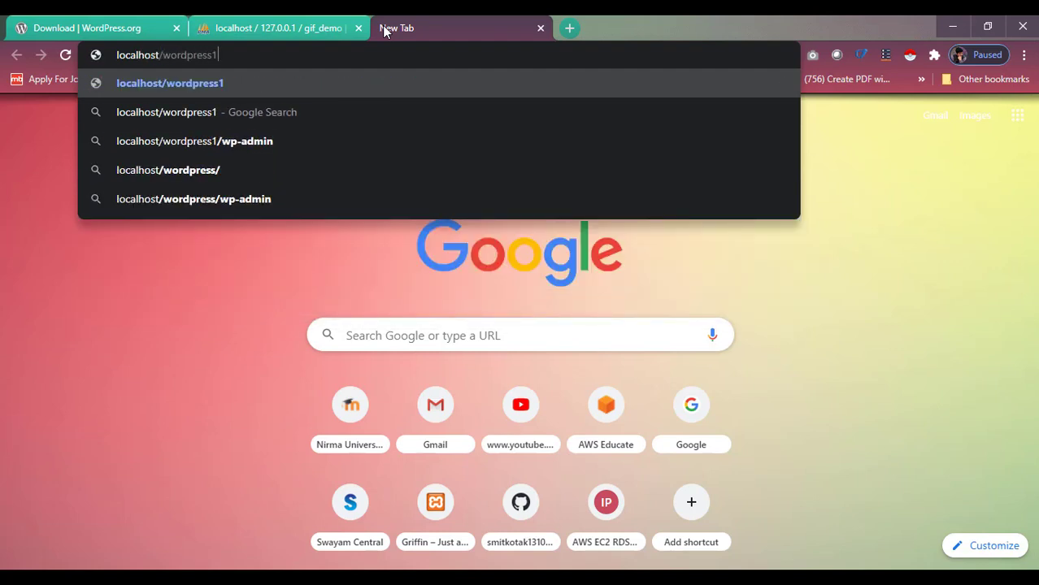
key(Return)
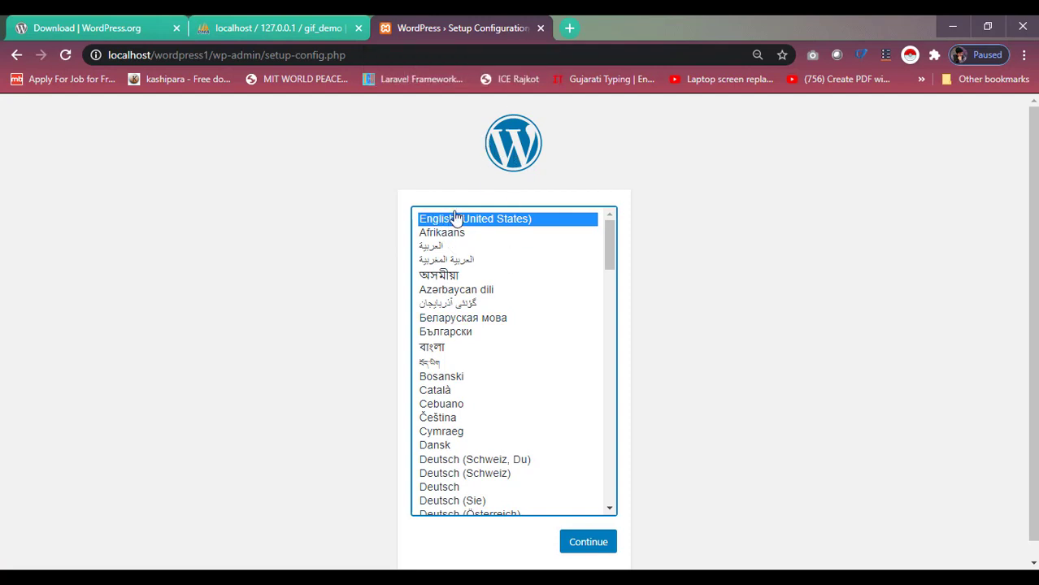
Keep English (United States) as setup language and proceed past the welcome page with Let's go!
scroll(494, 374, down, 9)
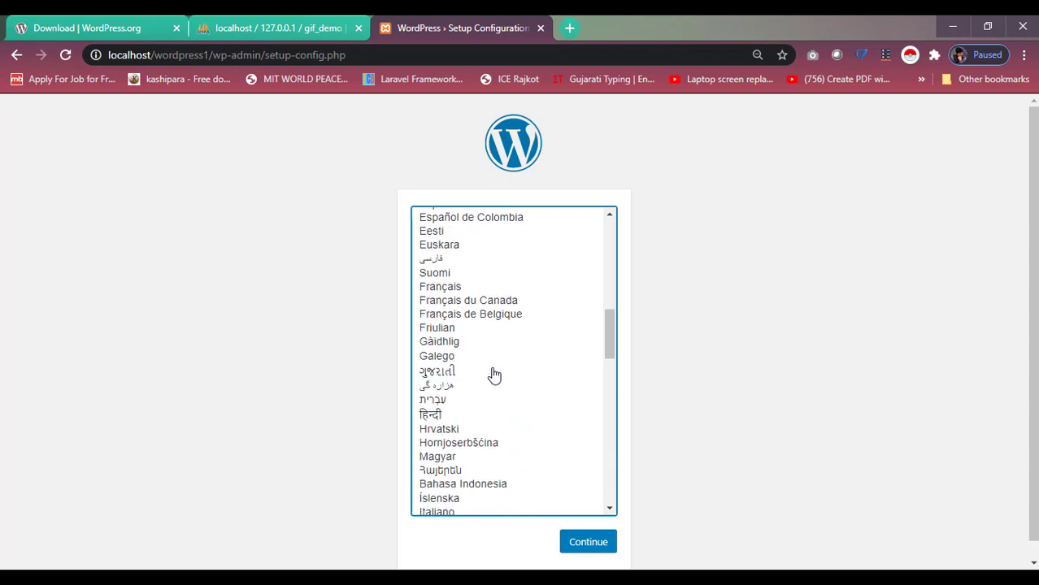
scroll(495, 375, up, 9)
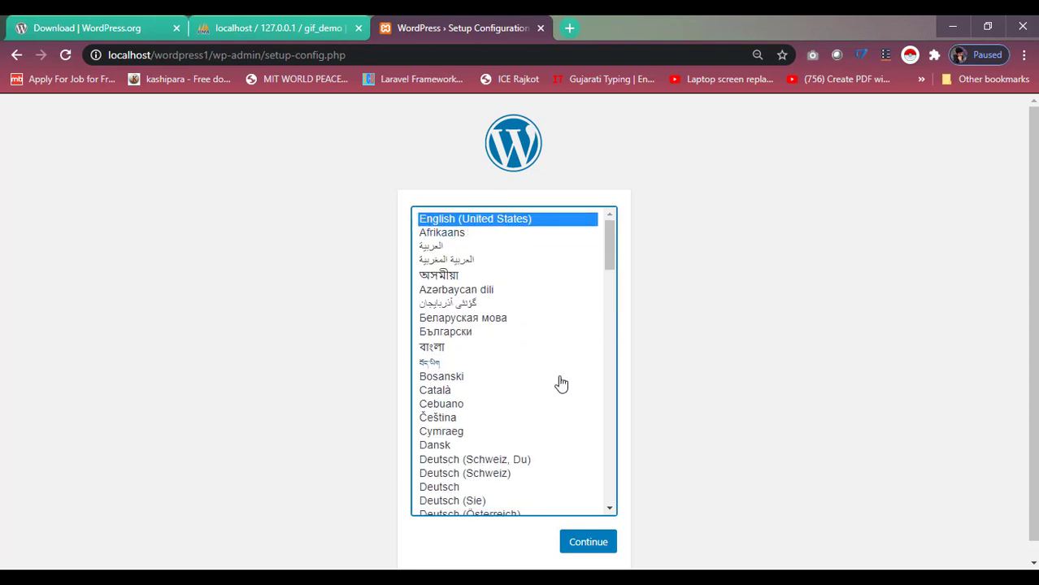
click(591, 552)
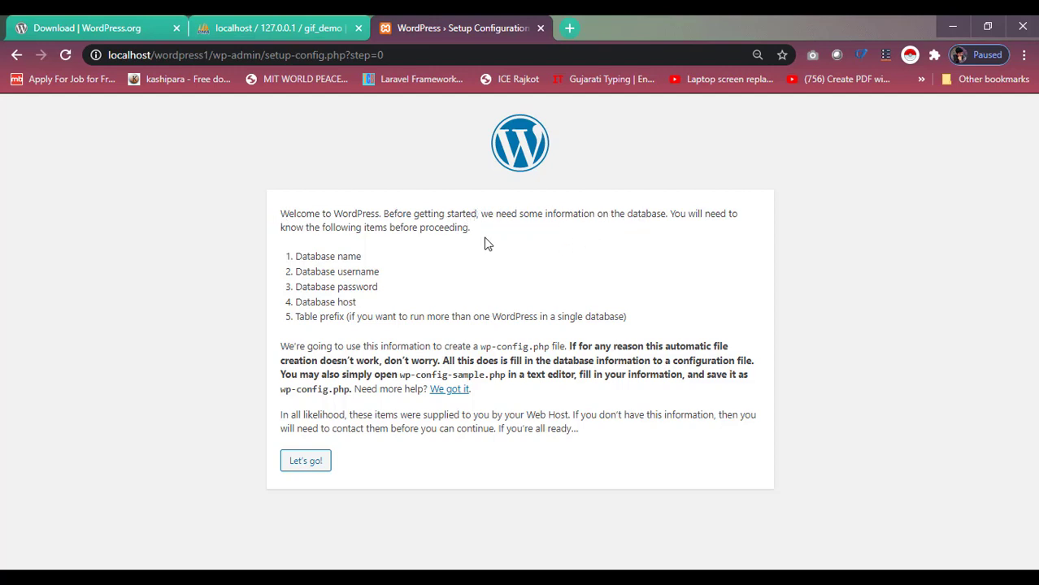
click(322, 463)
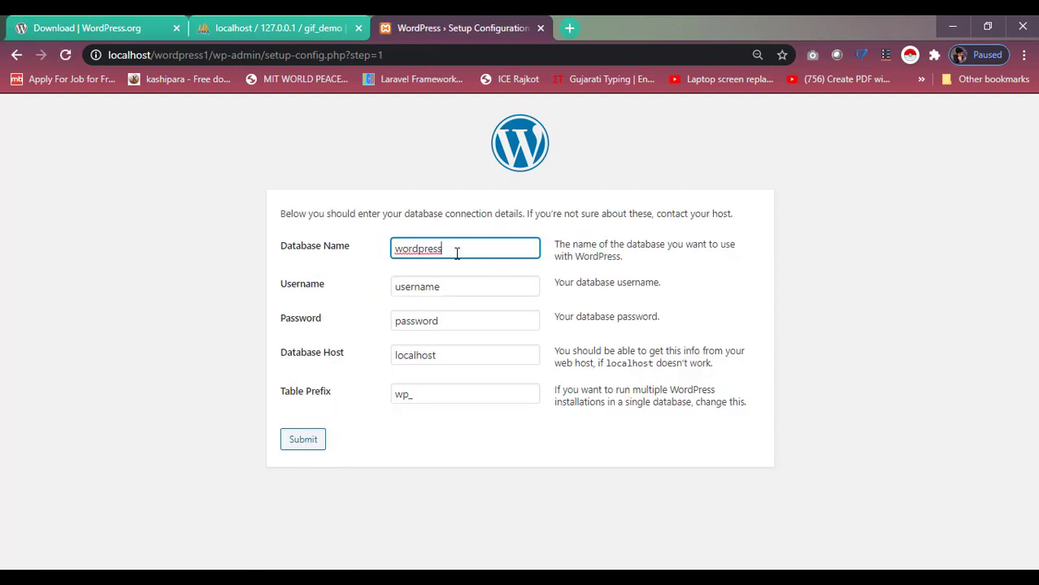
Submit database name gif_demo, username root and an empty password on the connection form.
key(BackSpace)
key(BackSpace)
key(BackSpace)
key(BackSpace)
key(BackSpace)
key(BackSpace)
key(BackSpace)
key(BackSpace)
key(BackSpace)
click(271, 22)
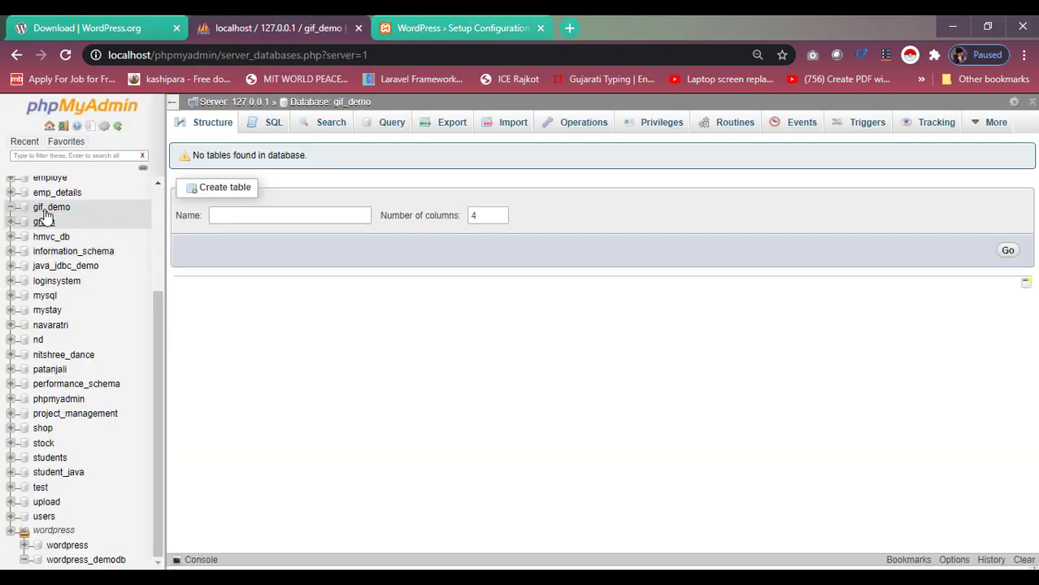
click(451, 22)
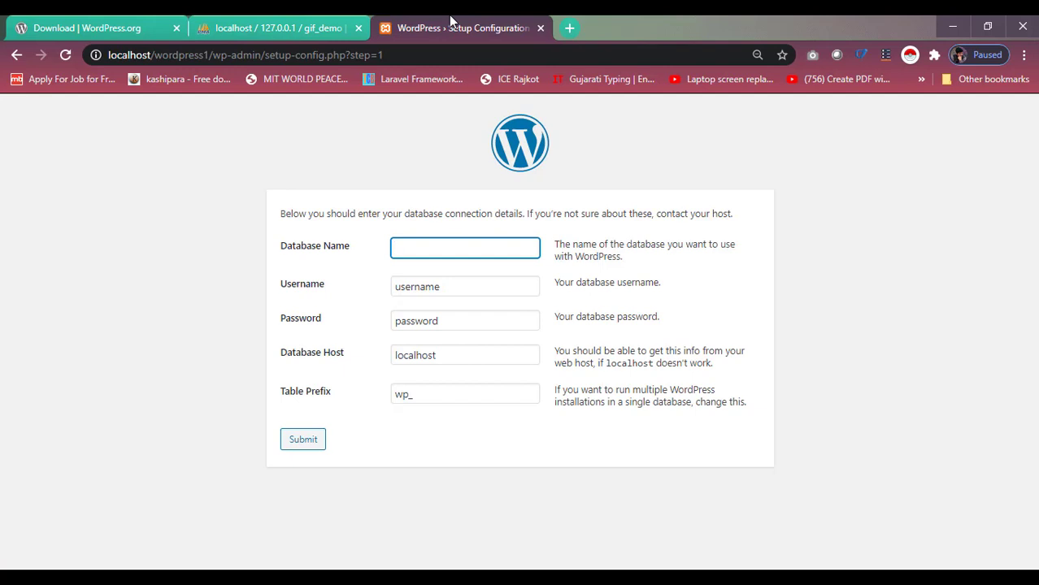
text(gif_demo)
key(Tab)
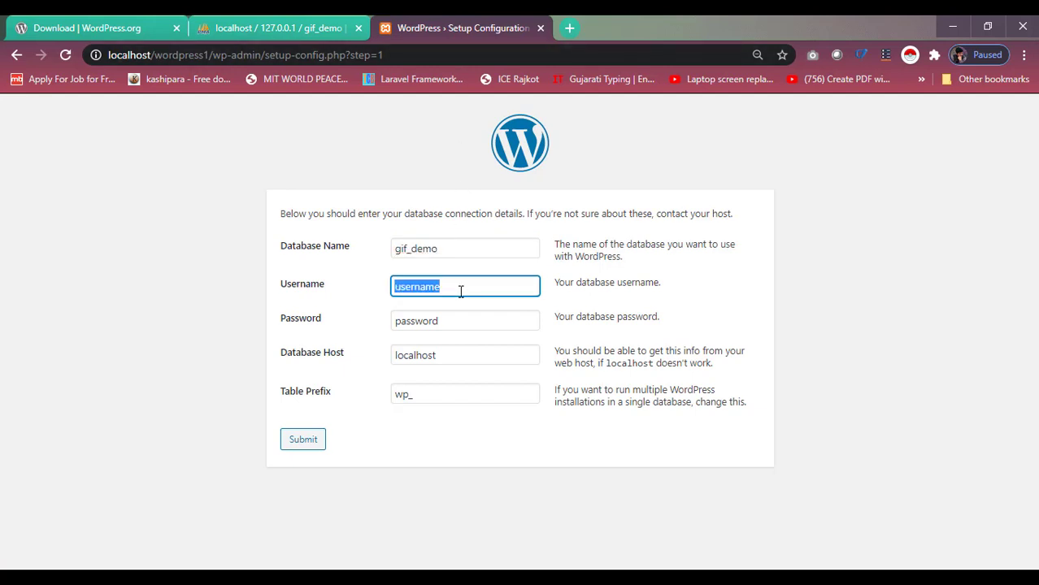
key(BackSpace)
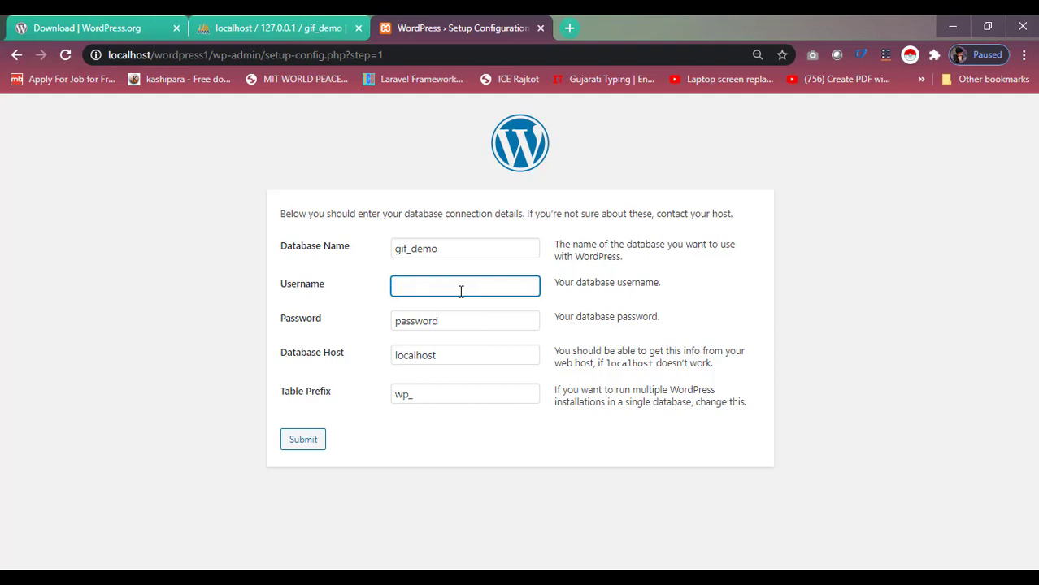
text(root)
key(Tab)
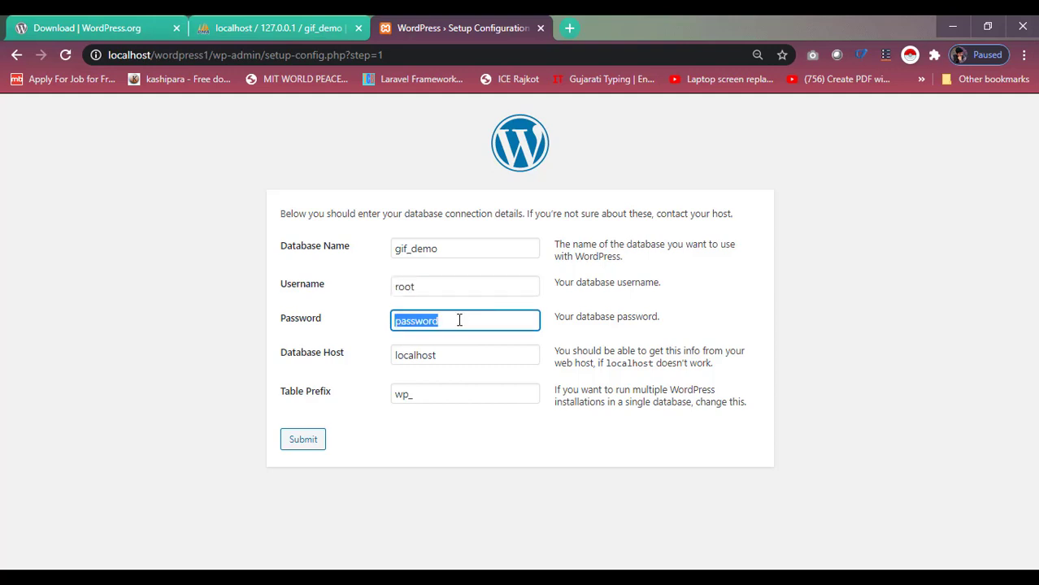
key(BackSpace)
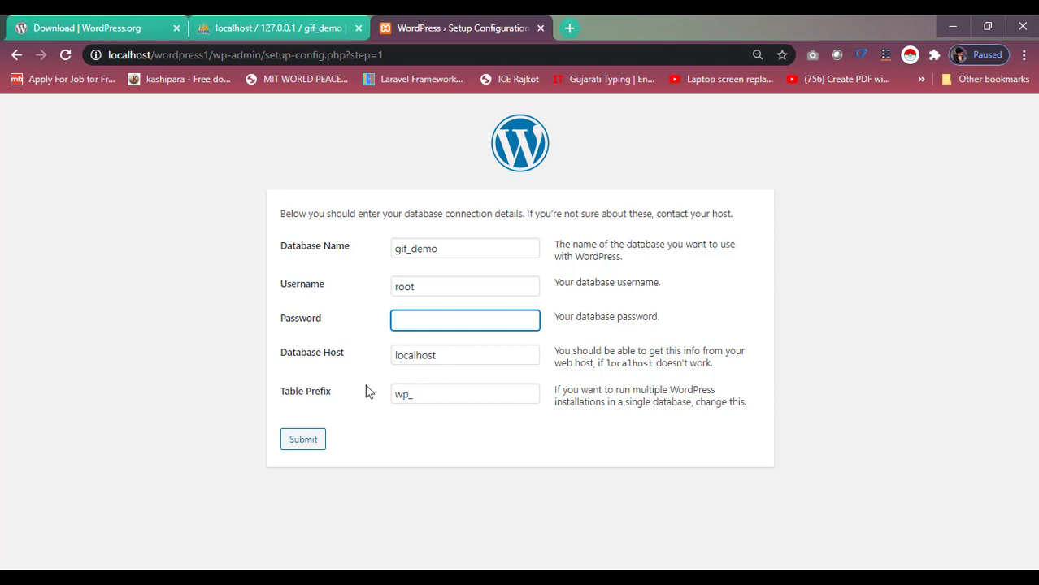
click(315, 446)
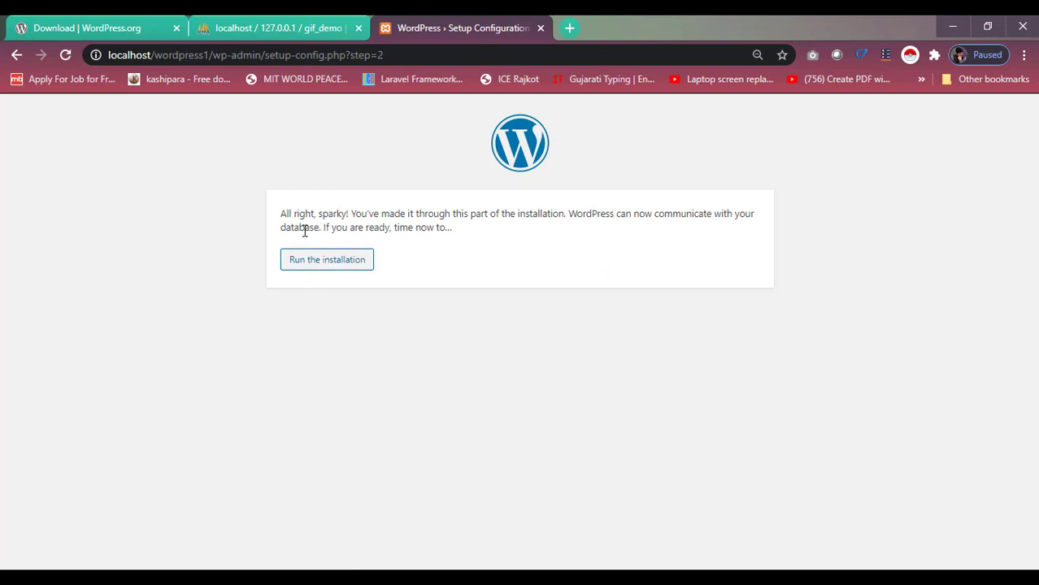
Run the installation and enter site title Demo_Wordpress with an admin username.
click(335, 268)
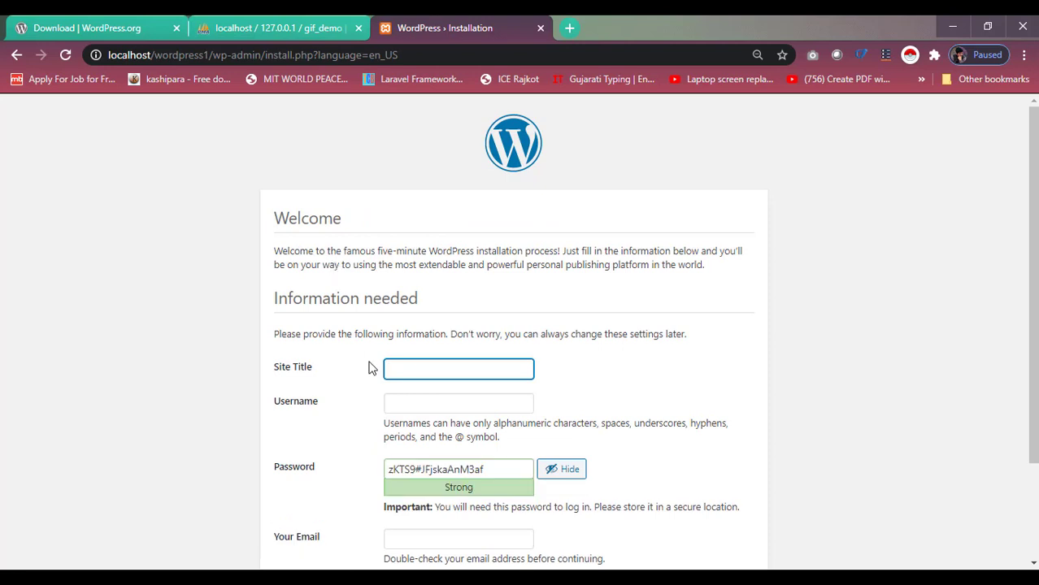
scroll(431, 357, down, 1)
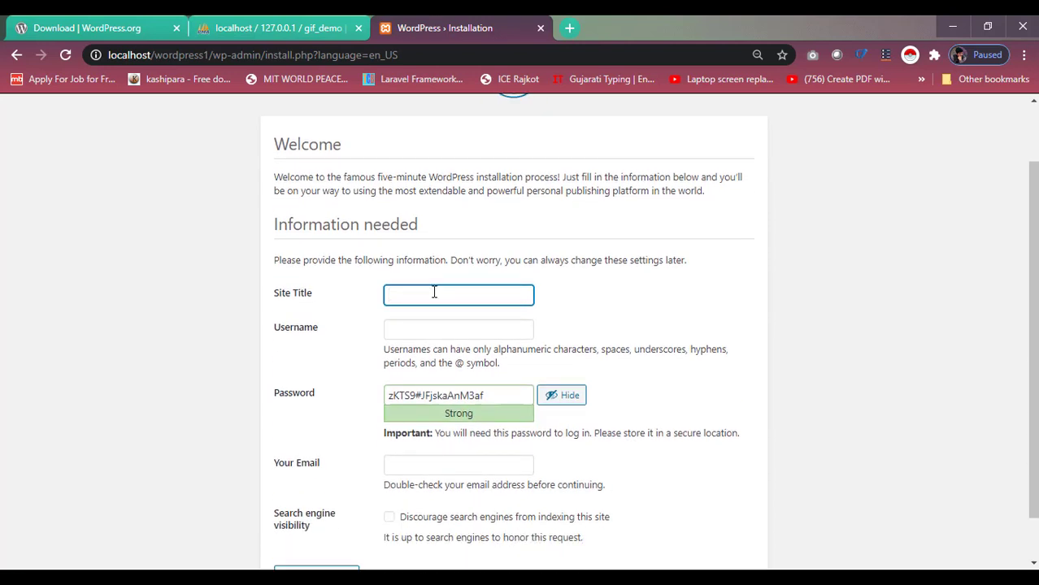
text(Demo_Wordpress)
key(Tab)
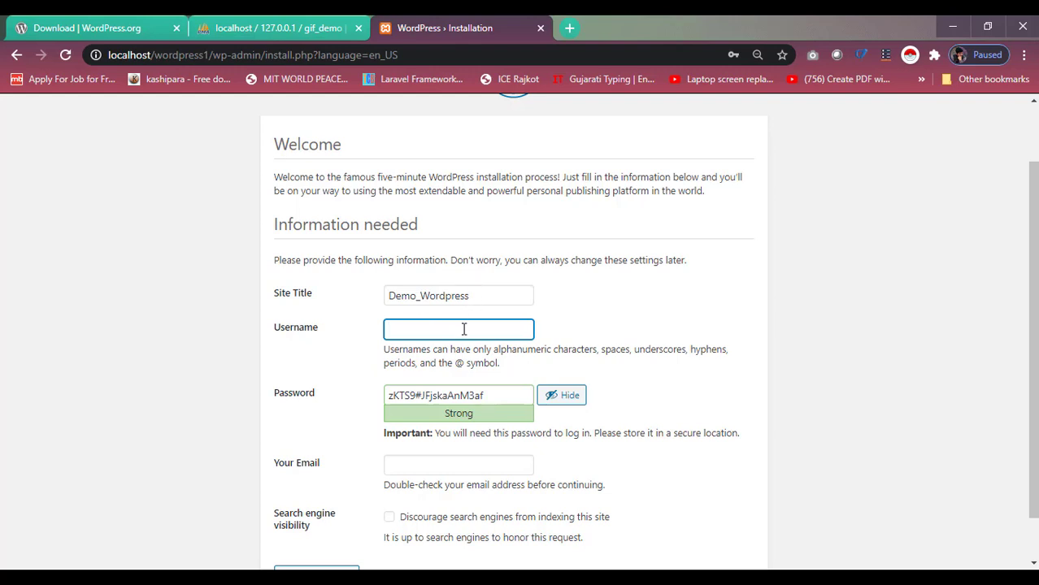
text(user1)
Set a custom weak password, confirm it, add the admin email, and install WordPress.
scroll(460, 375, down, 1)
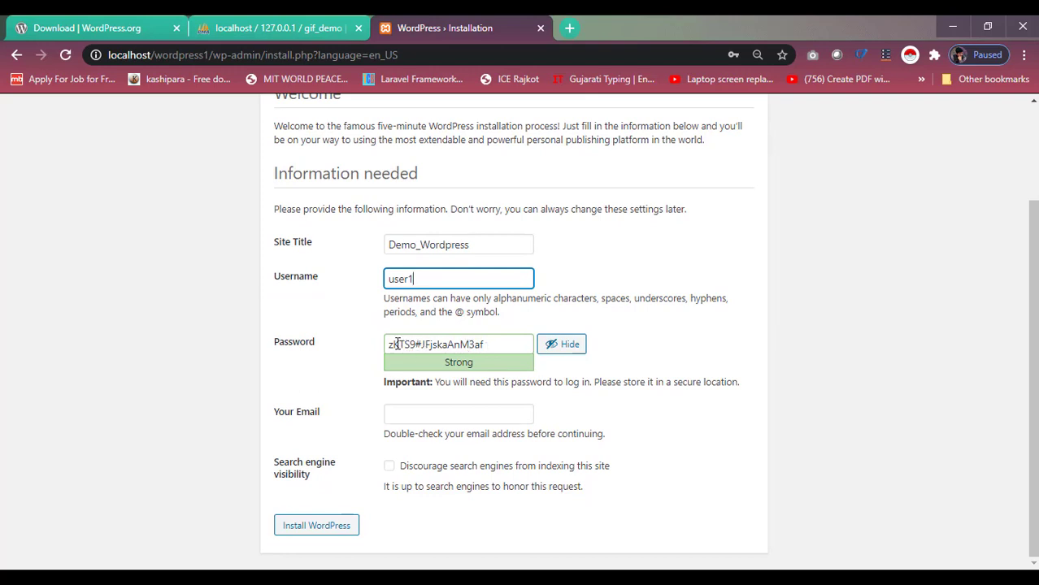
triple_click(427, 342)
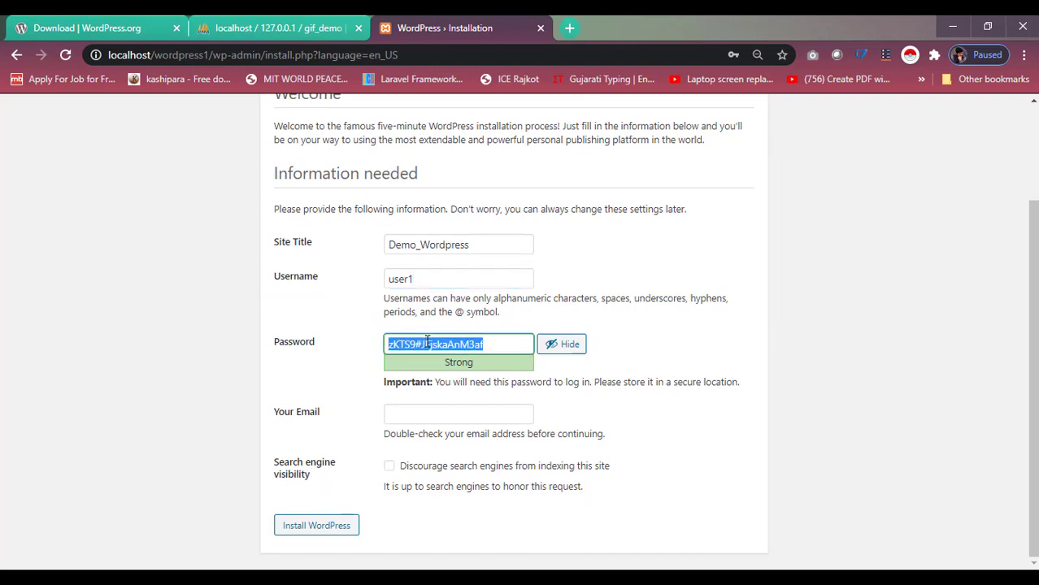
key(BackSpace)
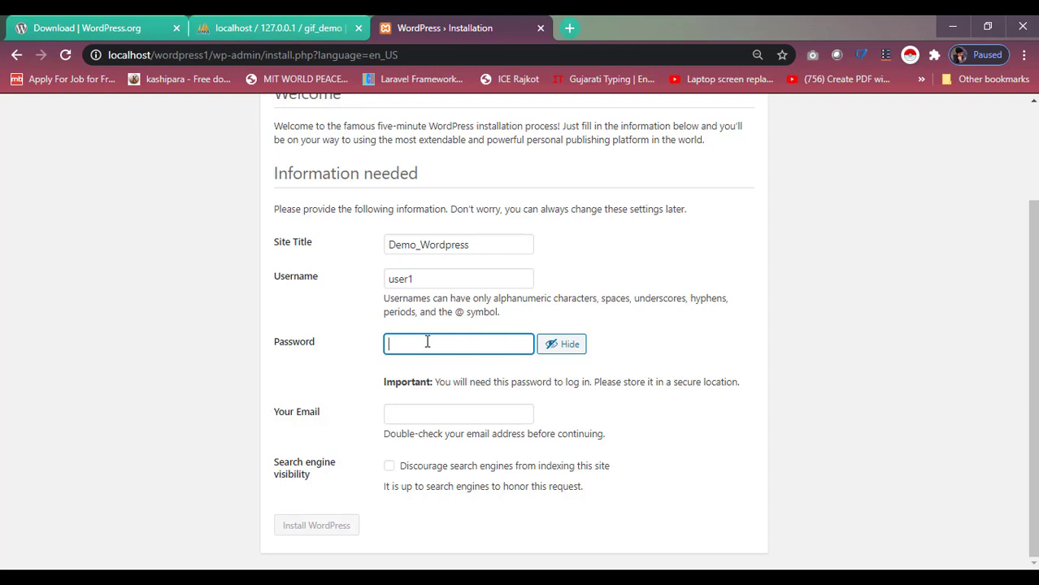
text(user)
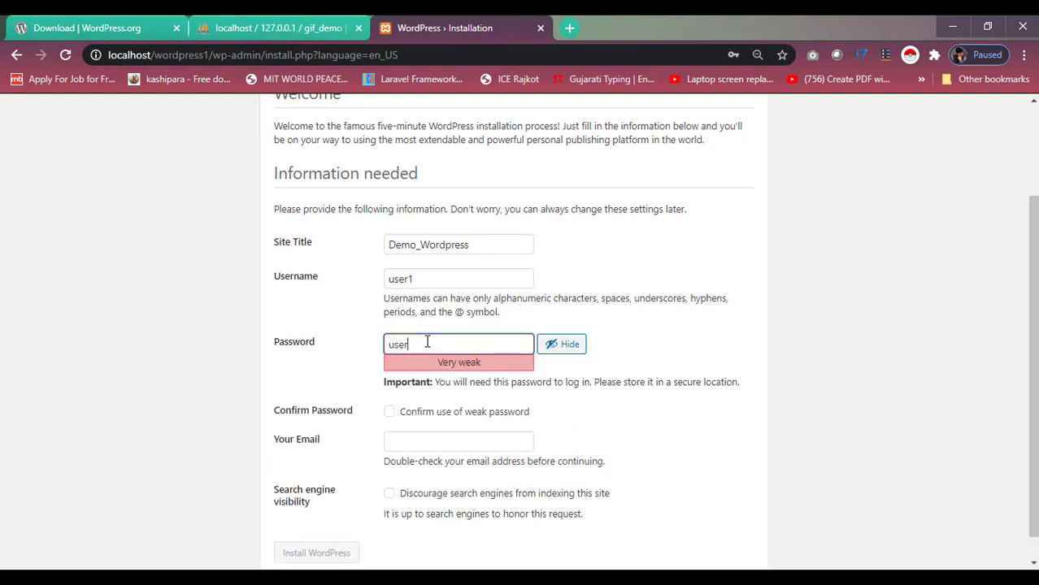
text(1_1234)
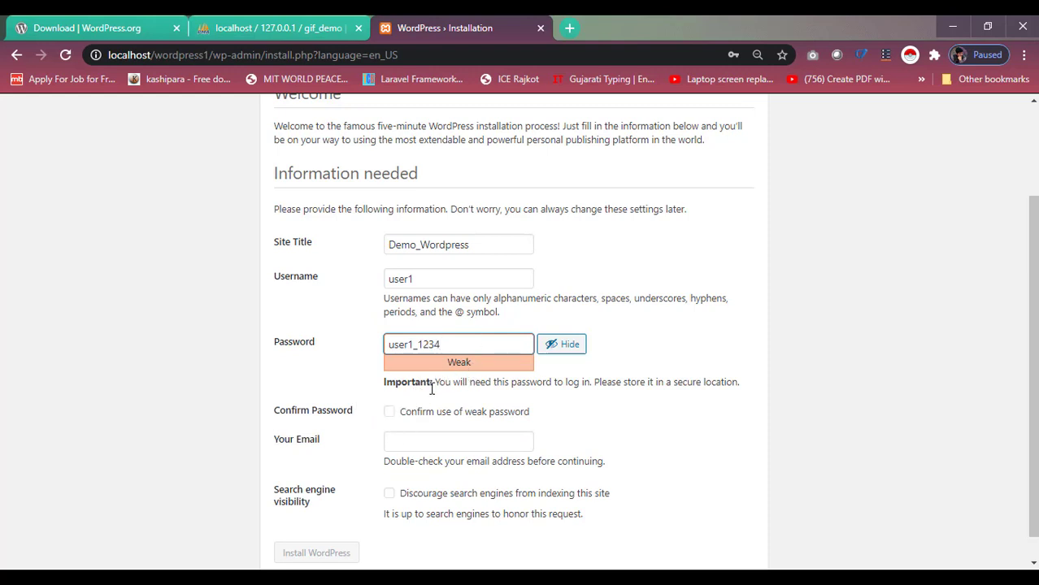
click(390, 415)
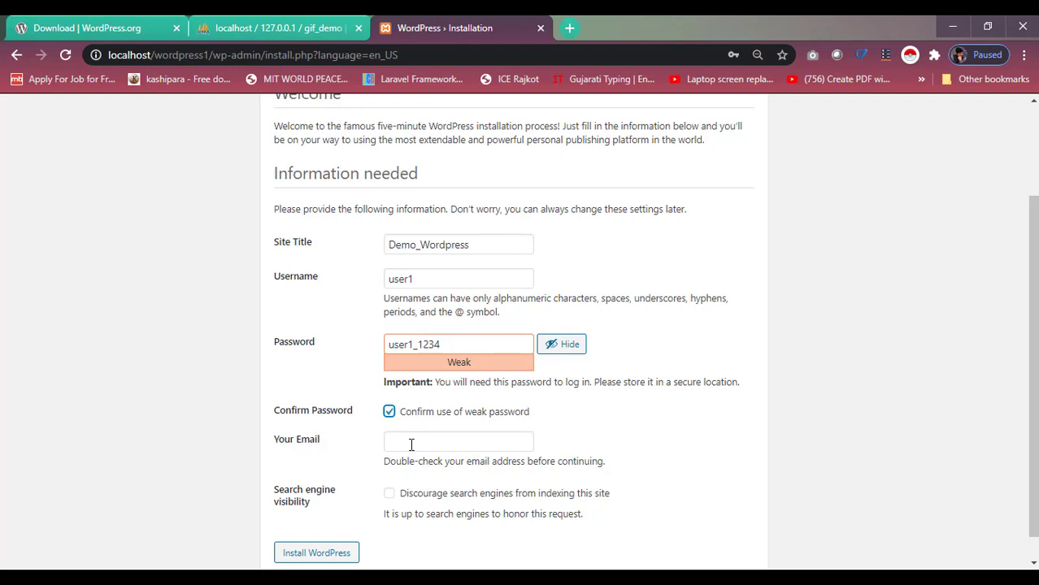
click(411, 445)
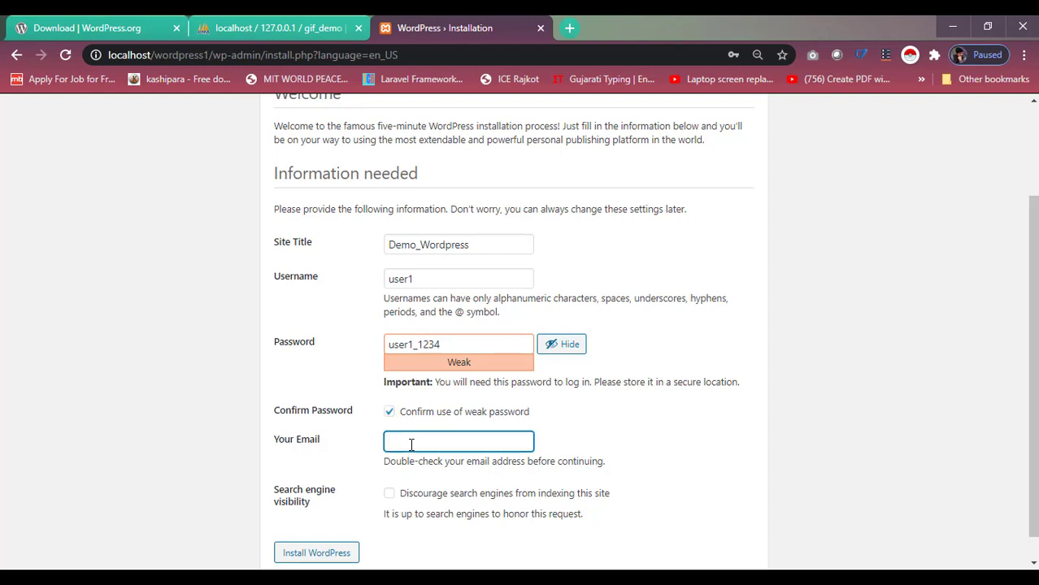
scroll(420, 465, down, 1)
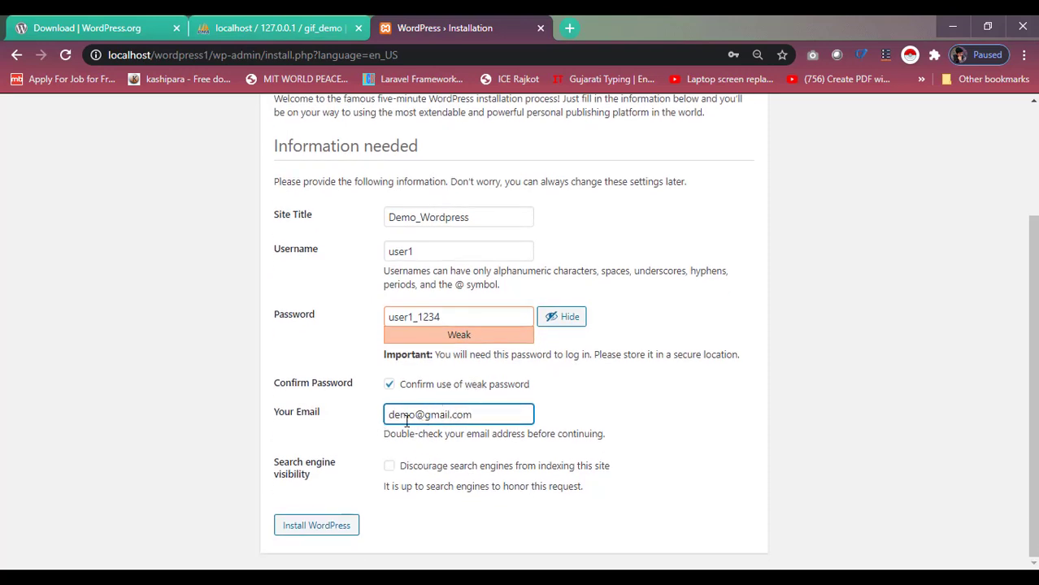
click(327, 529)
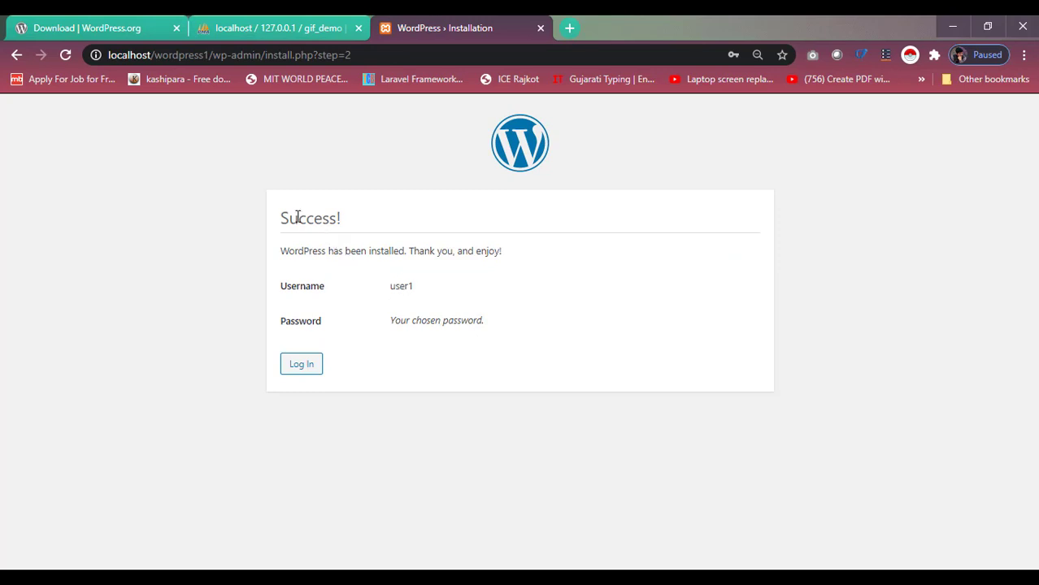
Highlight the 'Success!' heading and the installation confirmation sentence.
drag(281, 218, 341, 221)
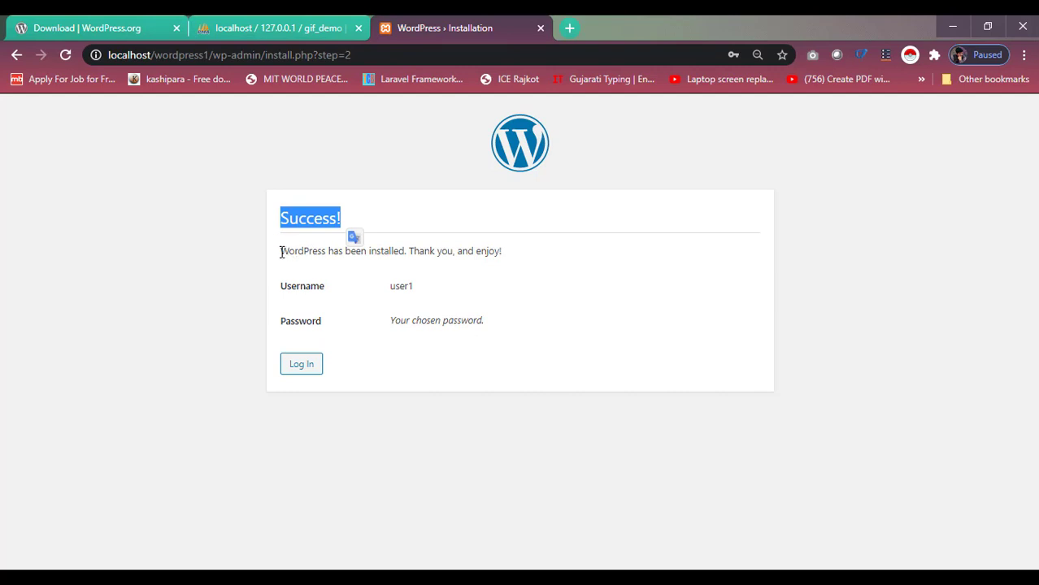
drag(281, 251, 504, 252)
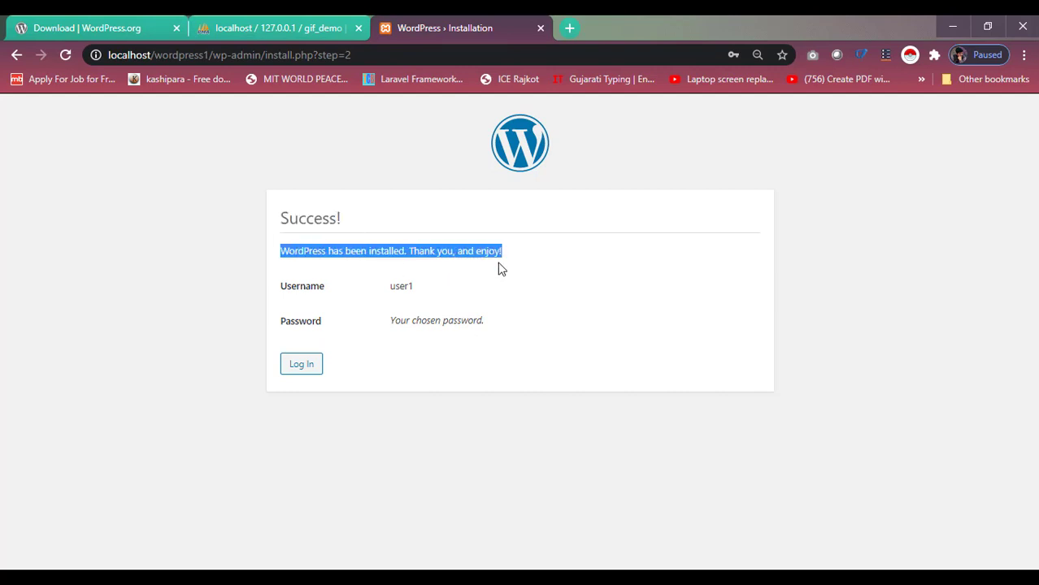
On wp-login.php, sign in as user1 with the account password to open the Dashboard.
click(304, 373)
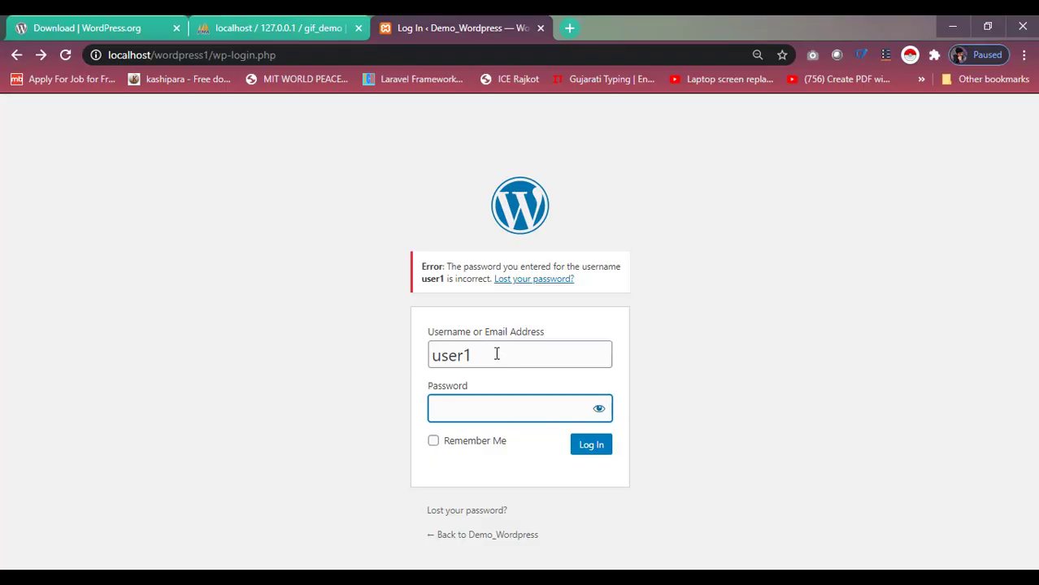
double_click(490, 355)
click(490, 352)
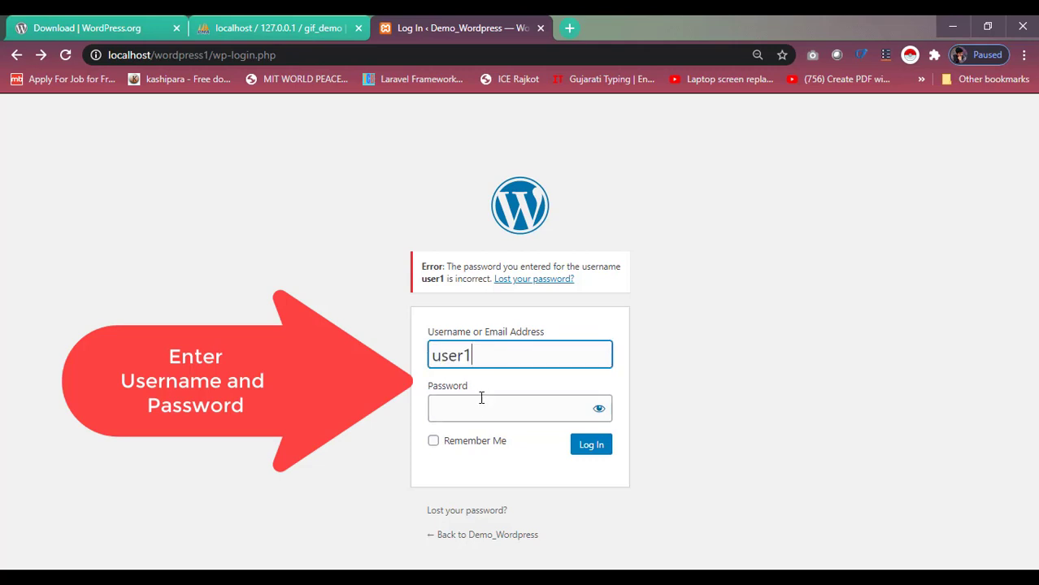
click(480, 406)
text(user)
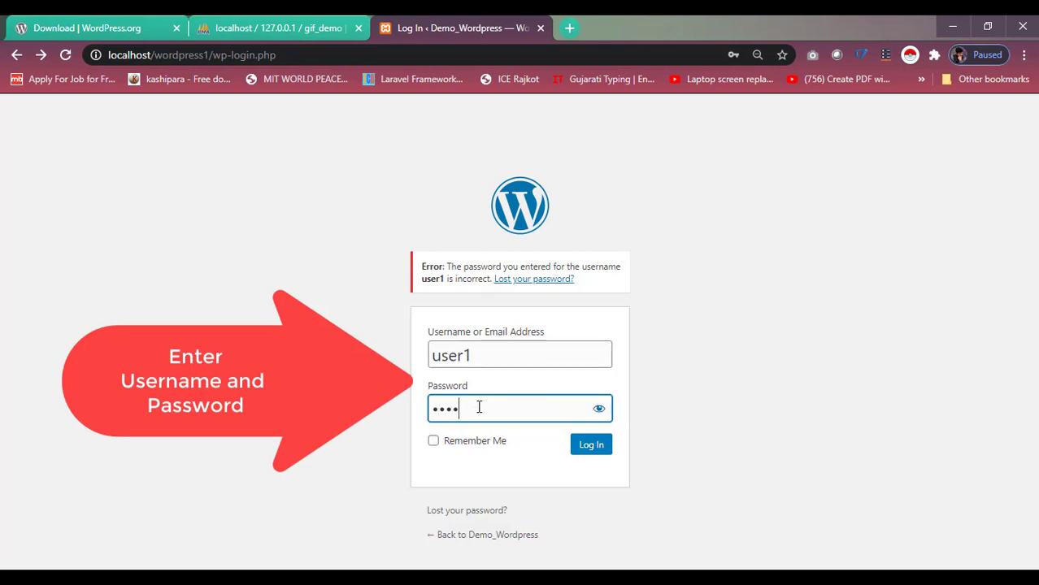
text(••••••)
key(Return)
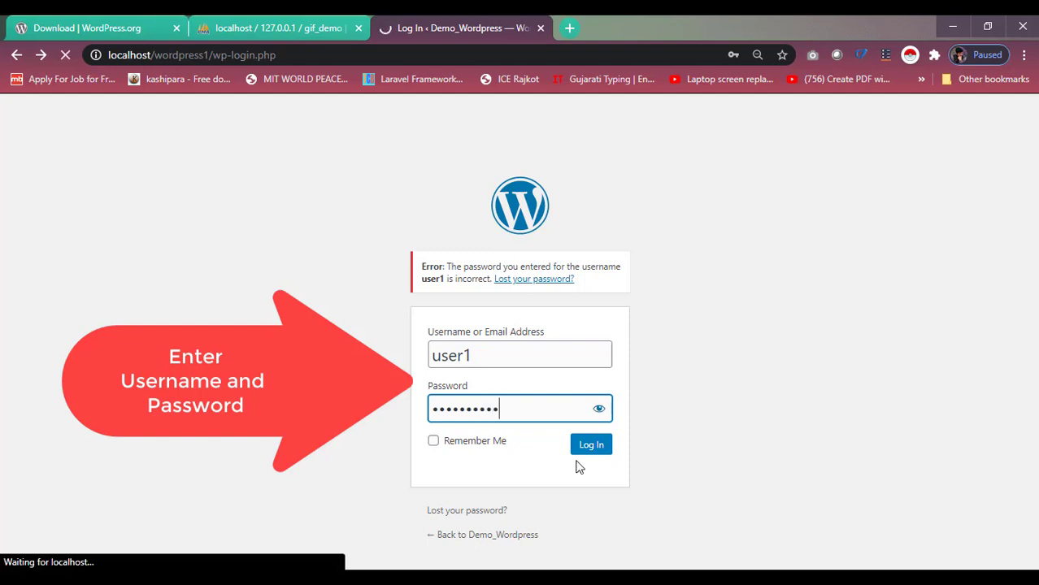
click(592, 447)
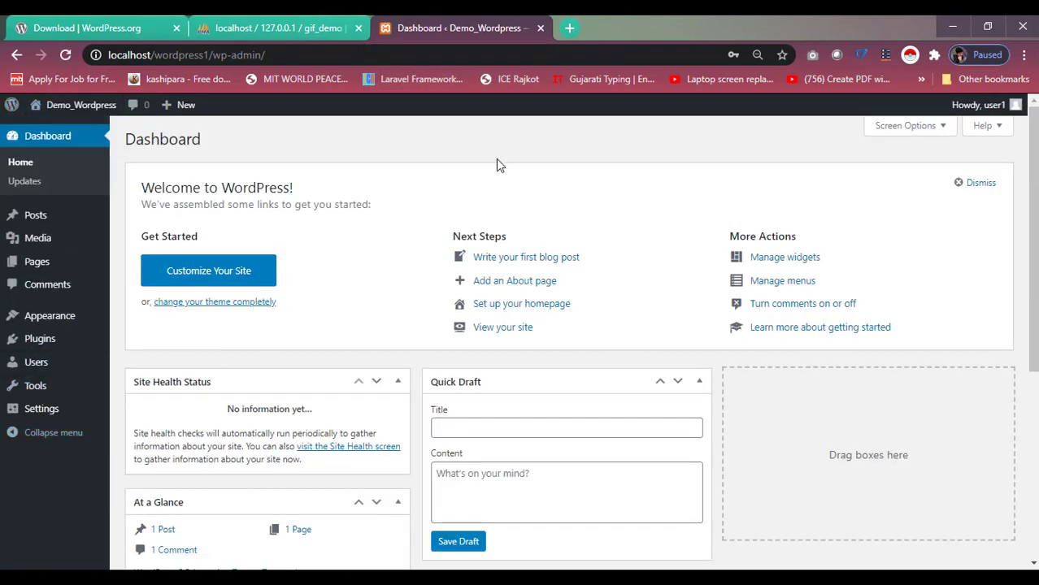
scroll(516, 248, down, 3)
scroll(515, 247, up, 3)
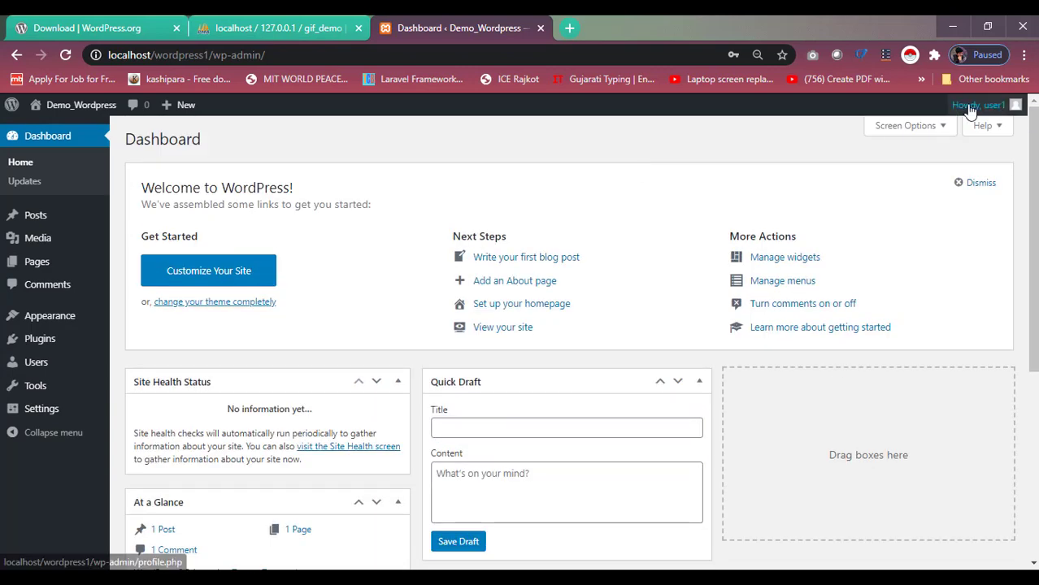
scroll(400, 318, down, 2)
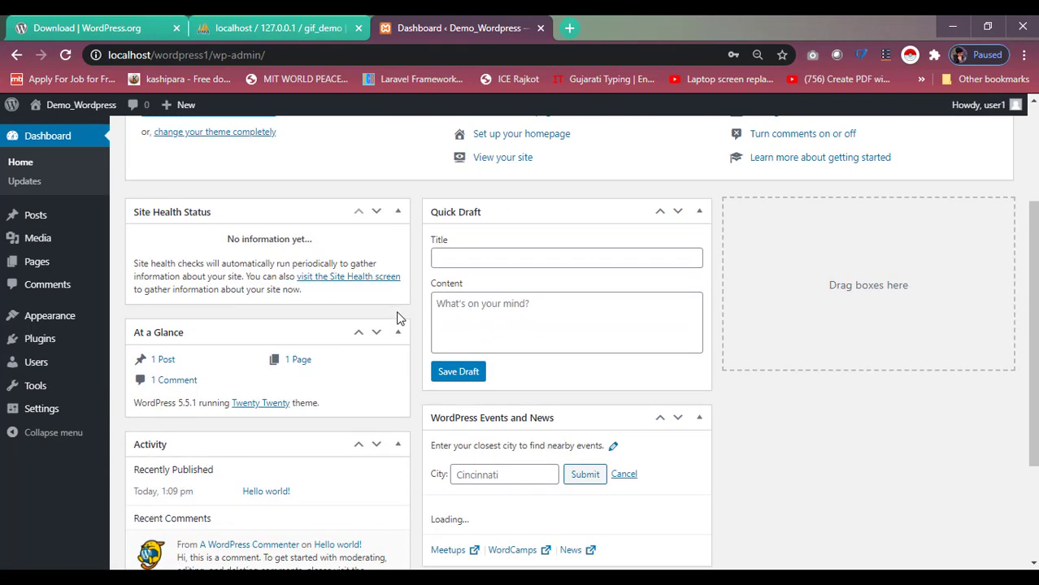
scroll(400, 318, up, 2)
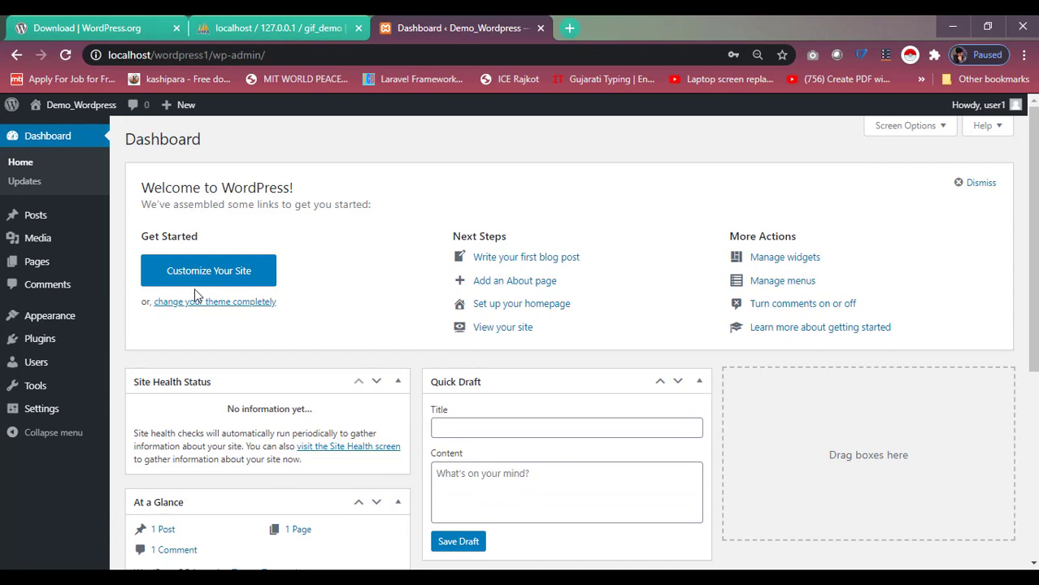